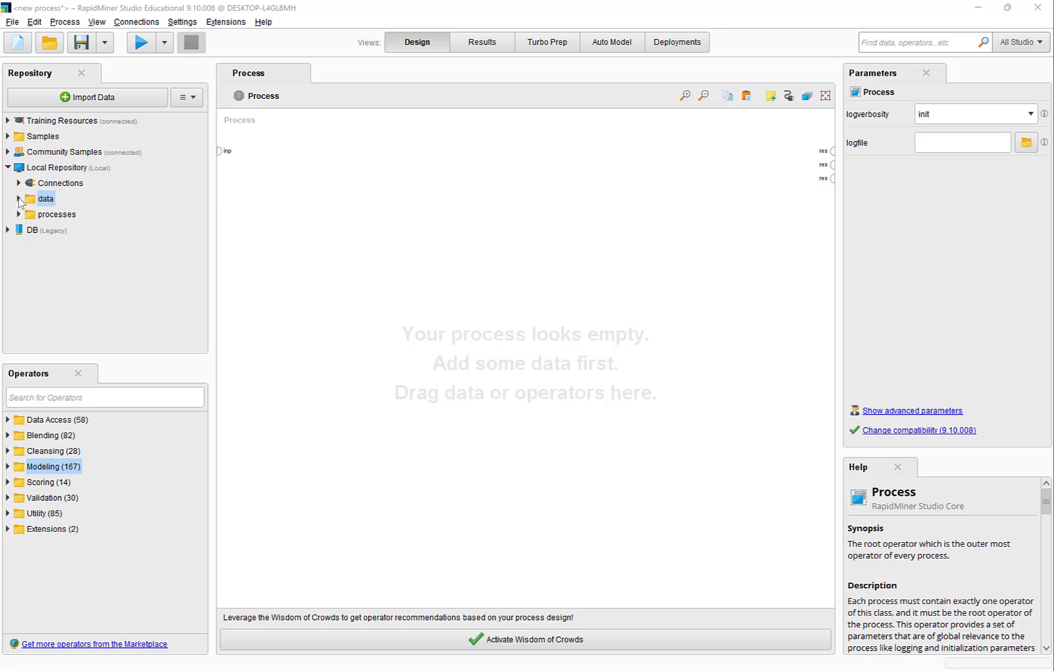
Open the HealthData set from the local repository's data folder and examine its rows and attribute statistics
click(19, 199)
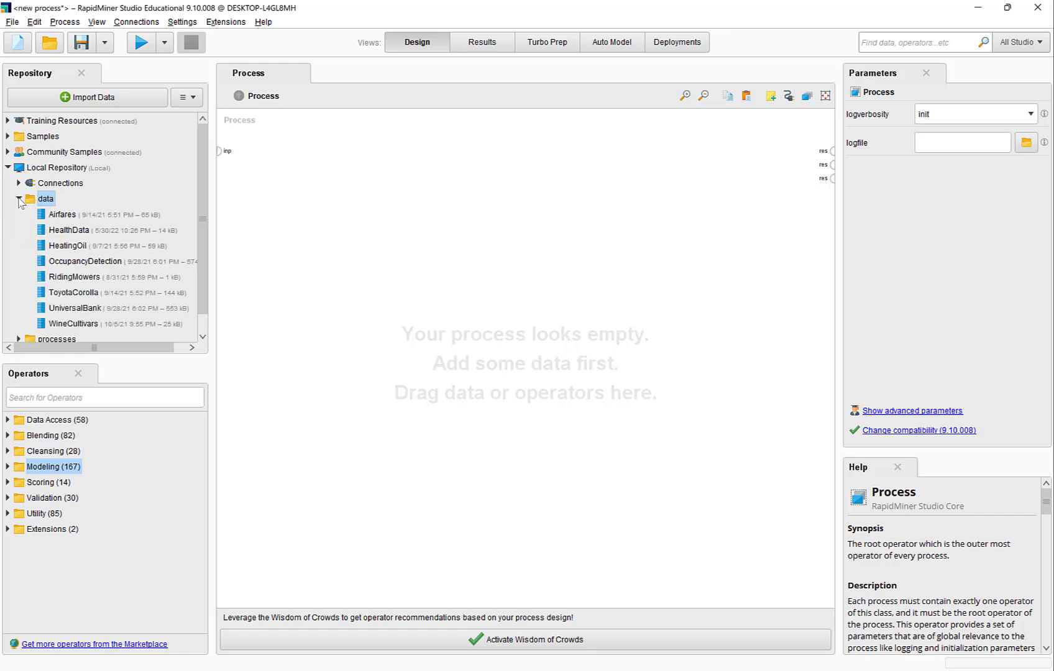
click(67, 230)
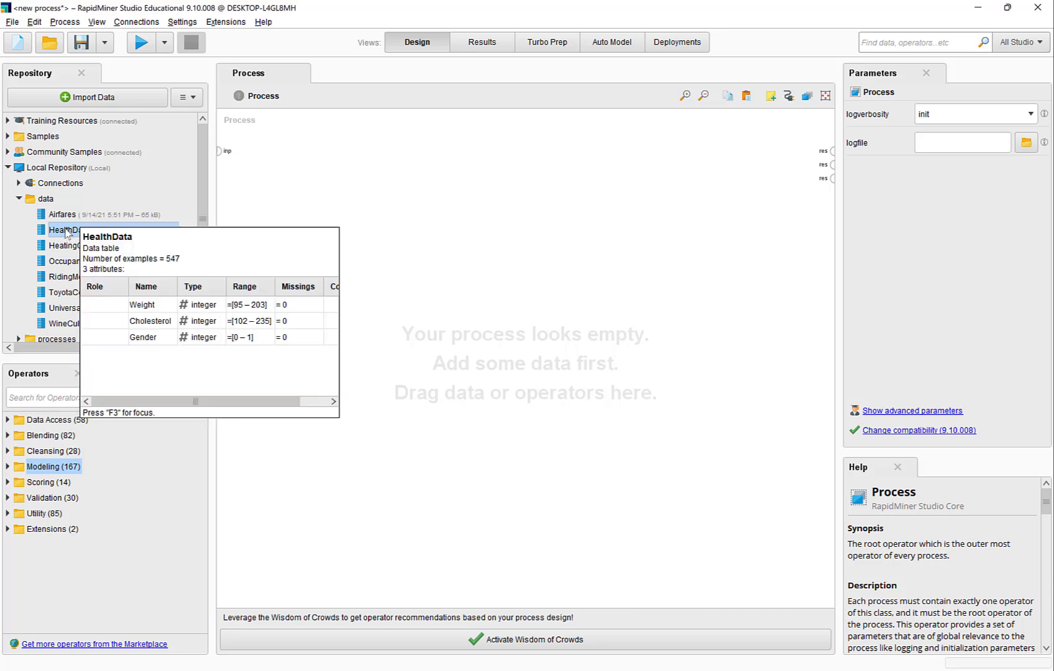
double_click(66, 231)
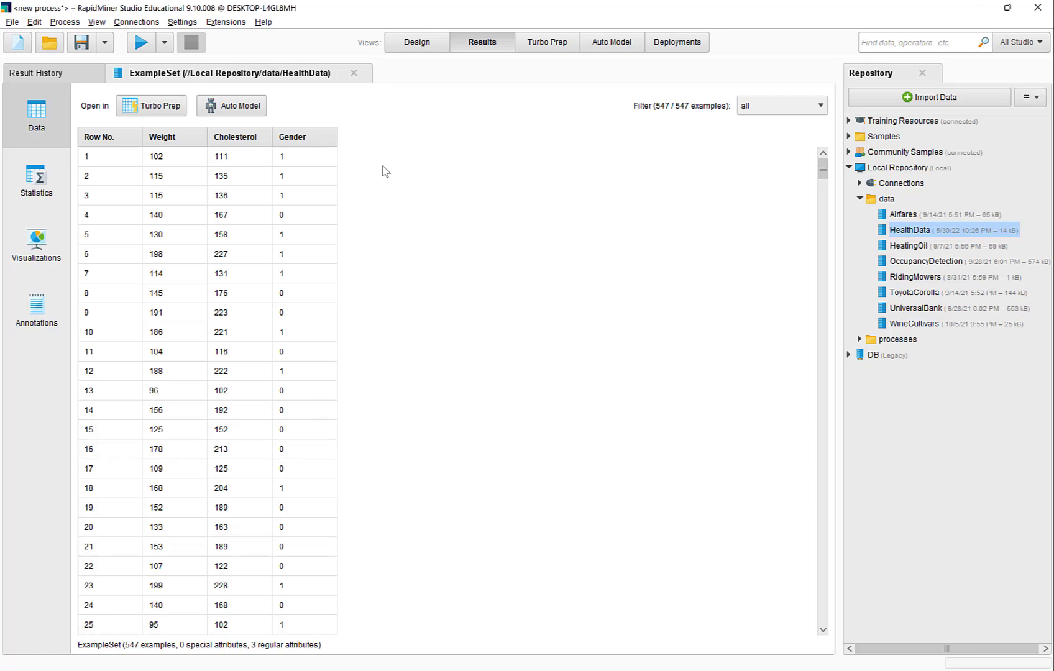
click(37, 189)
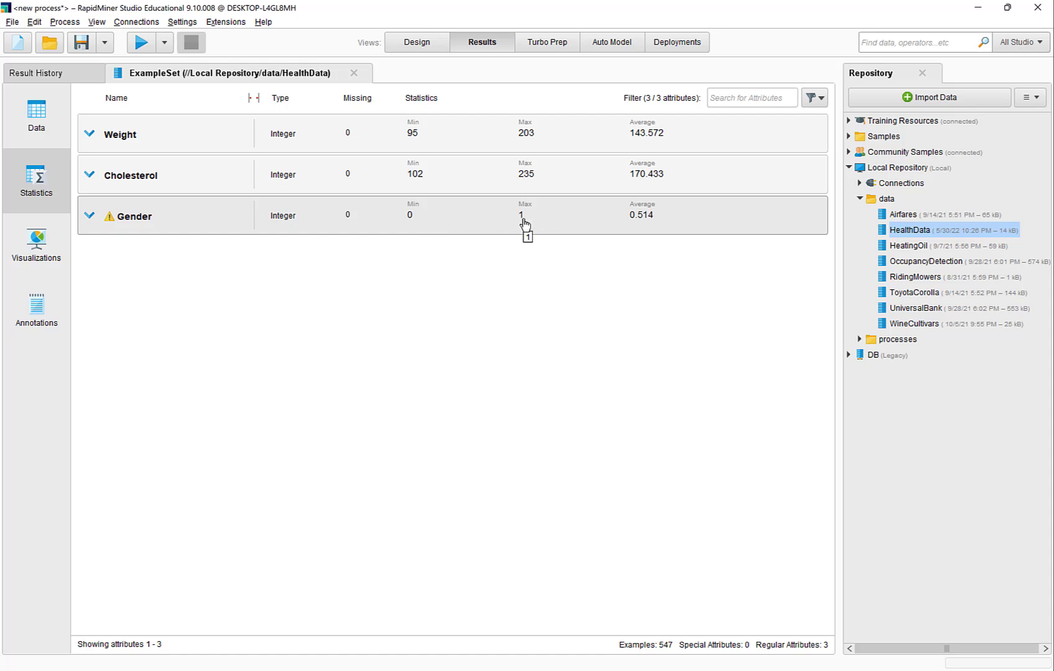
click(34, 114)
Add the HealthData set to the process design and connect its output to a new Normalize operator
click(411, 42)
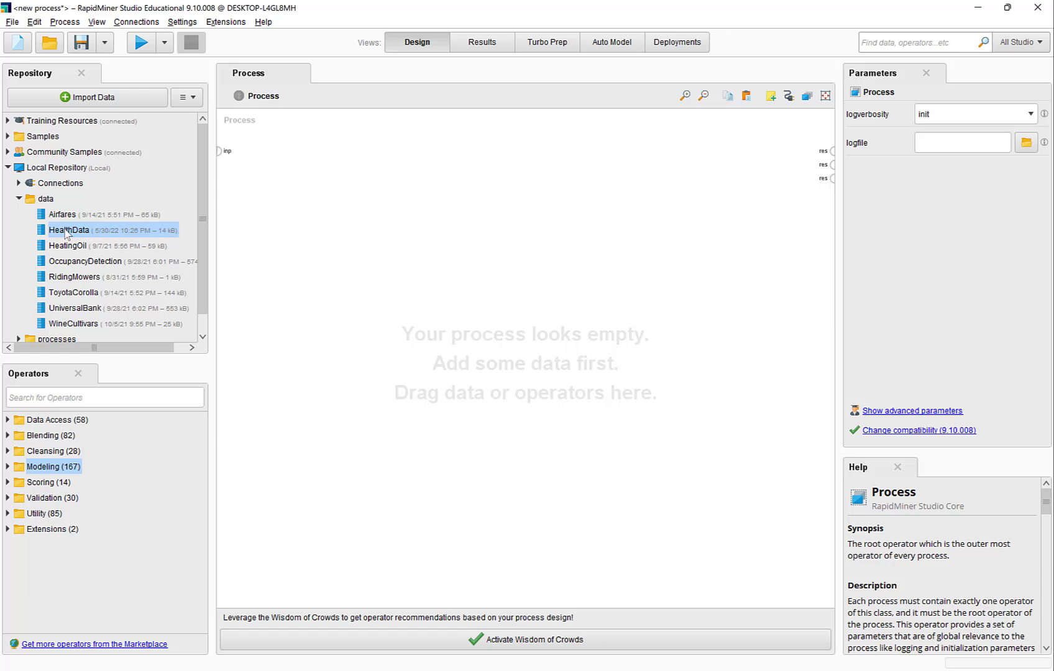
drag(66, 232, 308, 184)
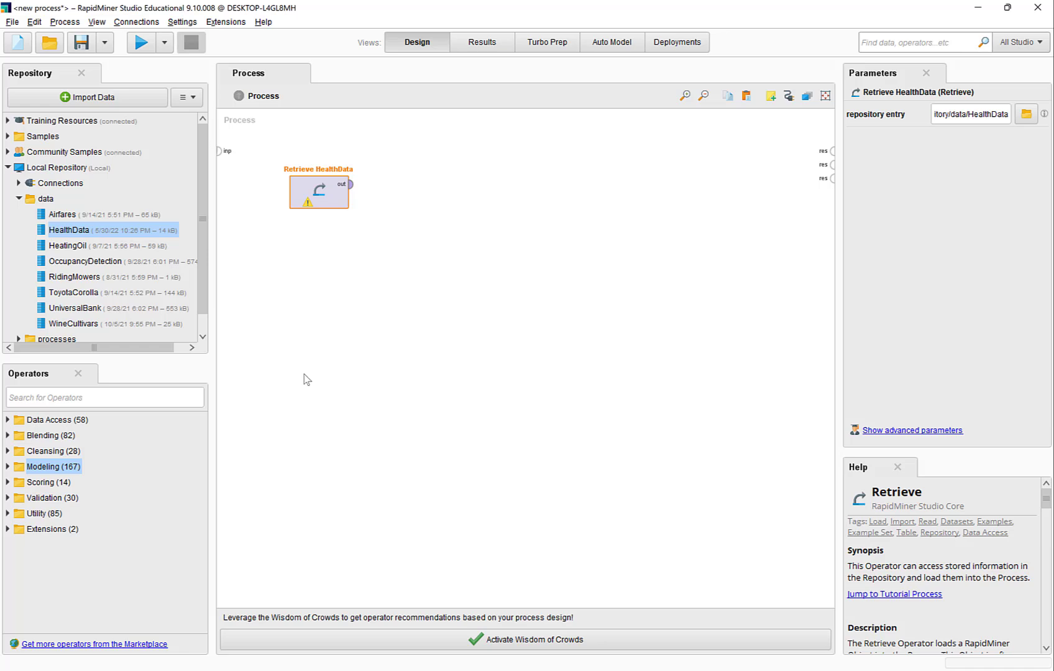
click(75, 398)
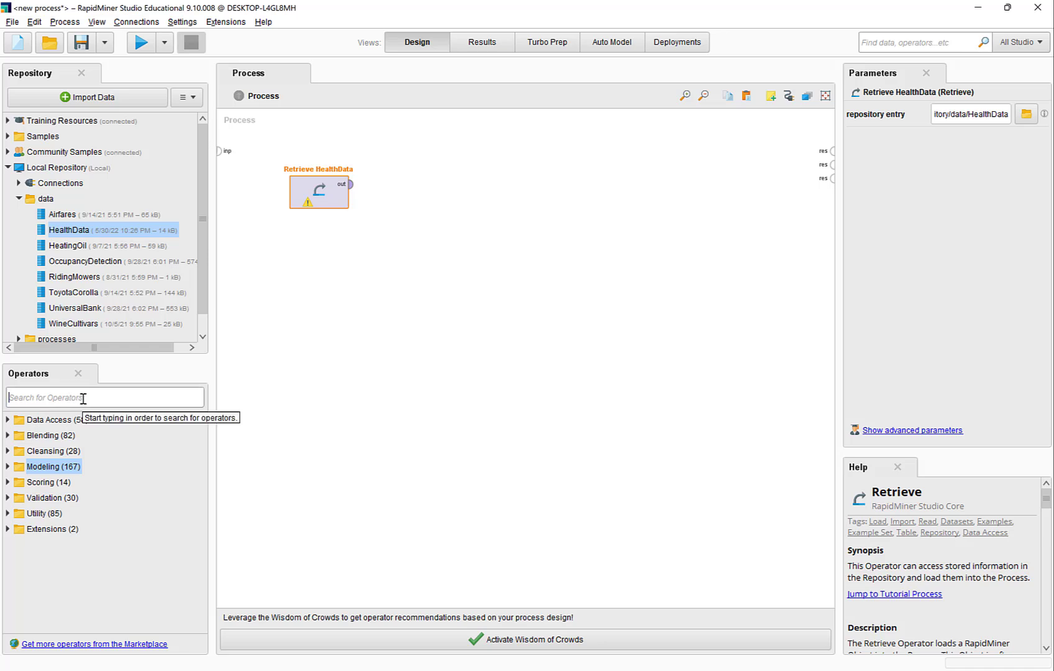
text(normi)
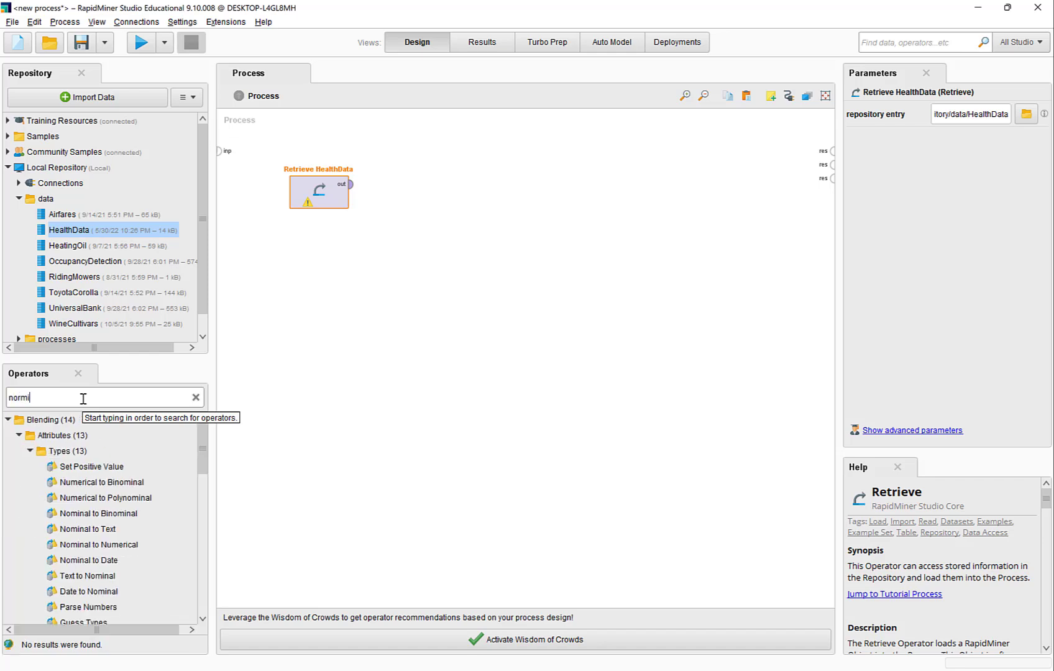
key(BackSpace)
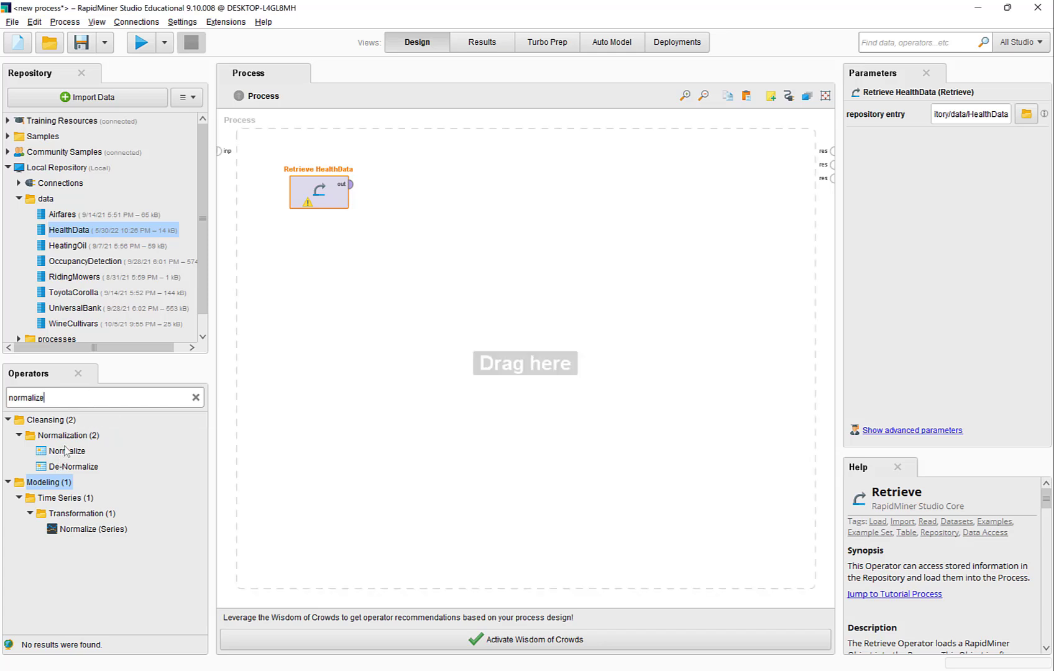
drag(65, 450, 405, 180)
click(352, 184)
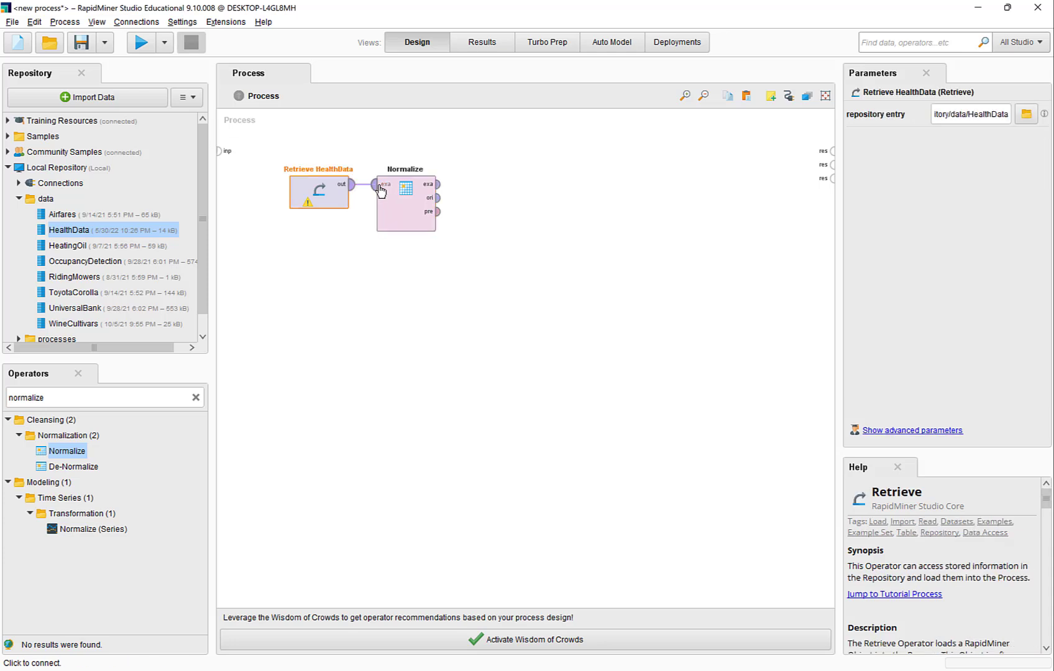
click(379, 185)
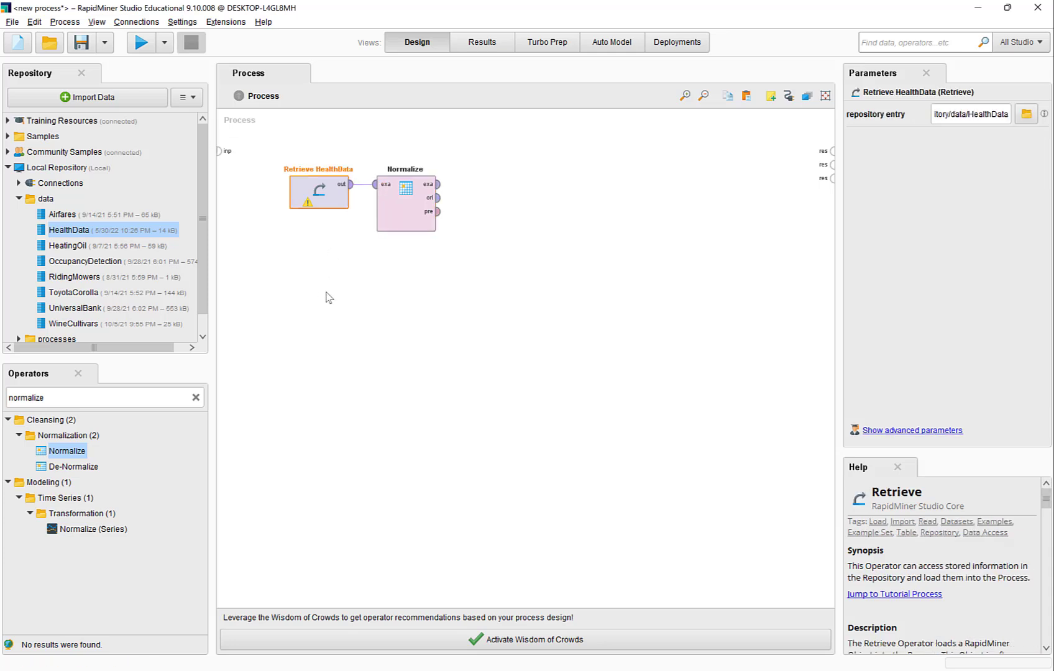
Add a k-Means clustering operator after Normalize and connect the normalized example set to its input
click(61, 399)
text(cluster)
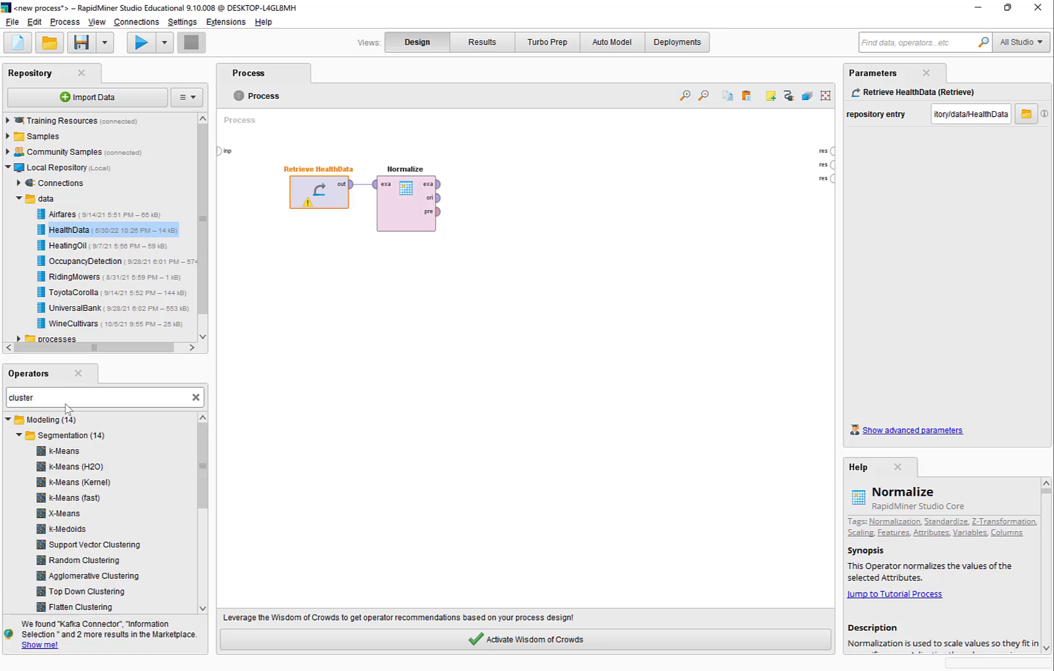
click(69, 452)
drag(80, 452, 569, 213)
click(438, 184)
click(505, 184)
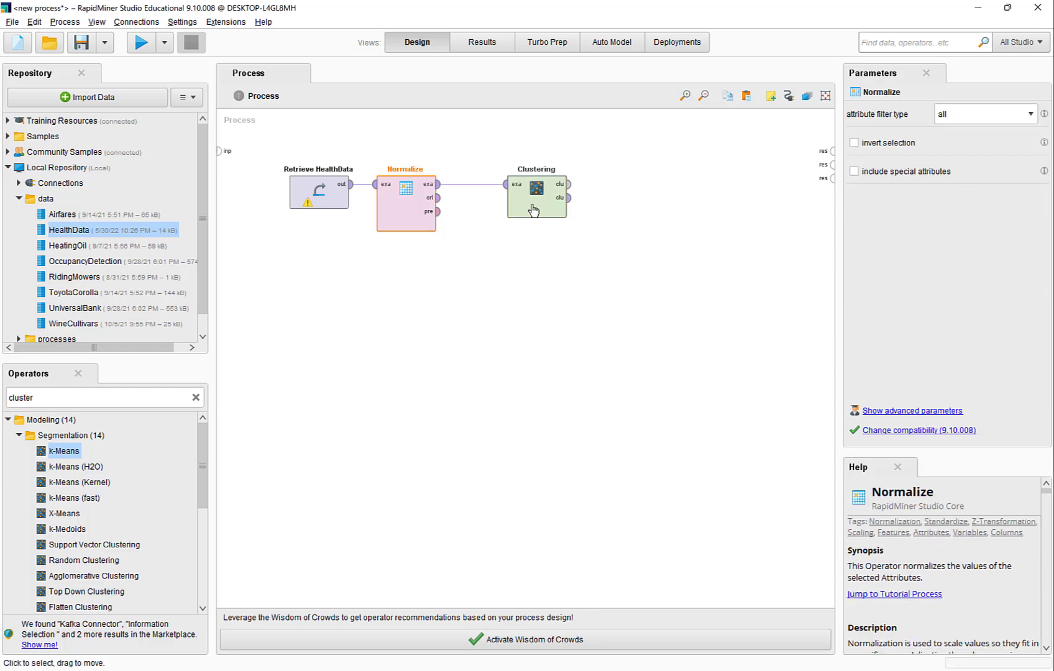
Set the number of clusters k of the Clustering operator to 4
click(534, 211)
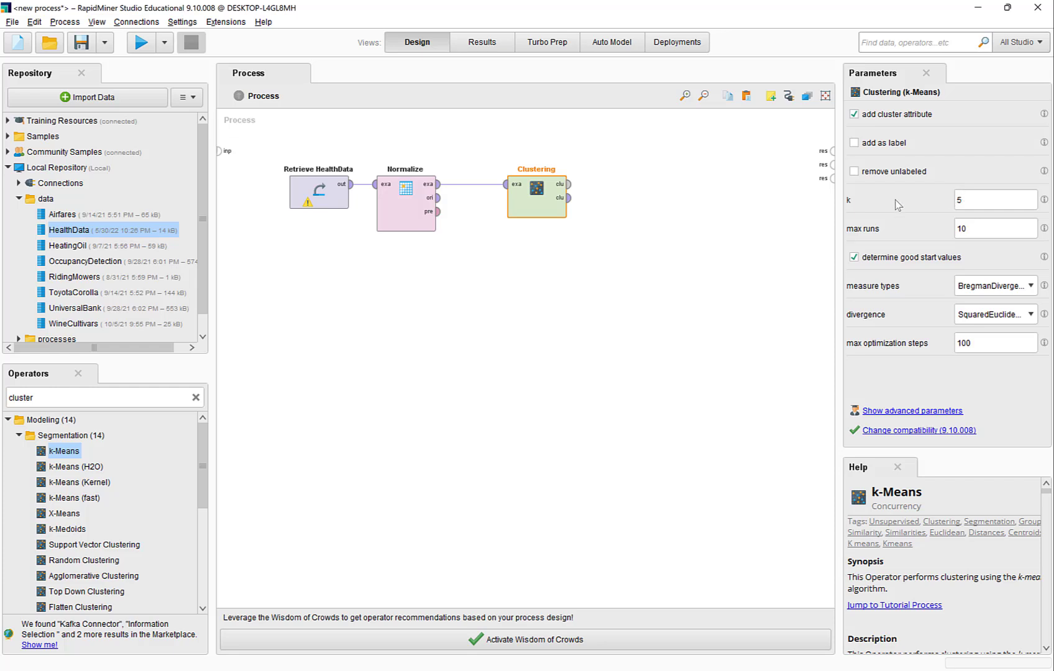
double_click(972, 198)
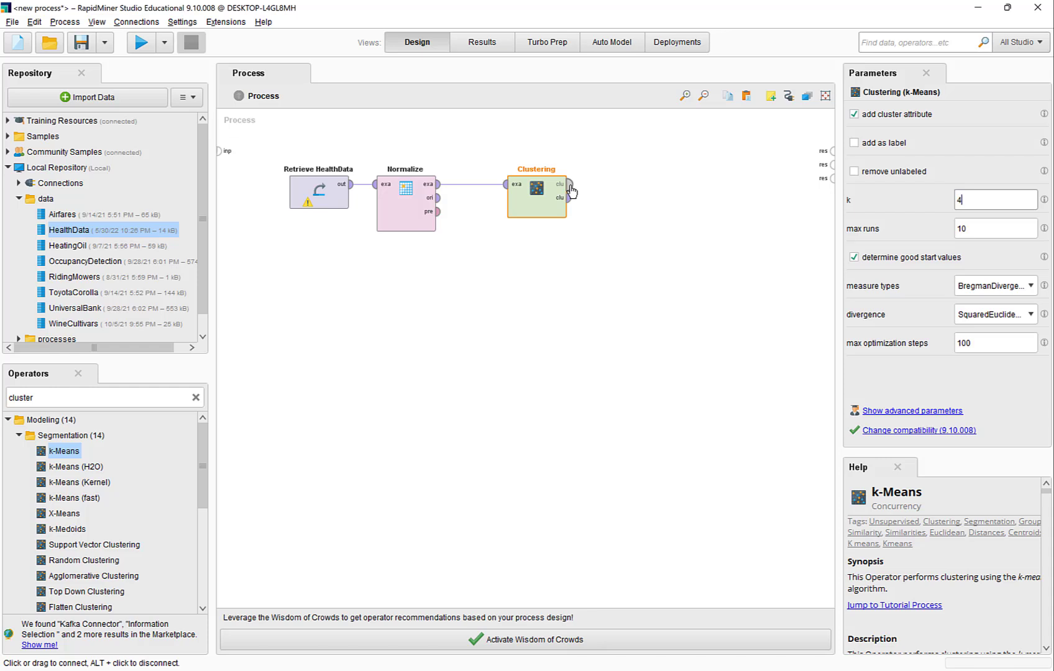
click(605, 209)
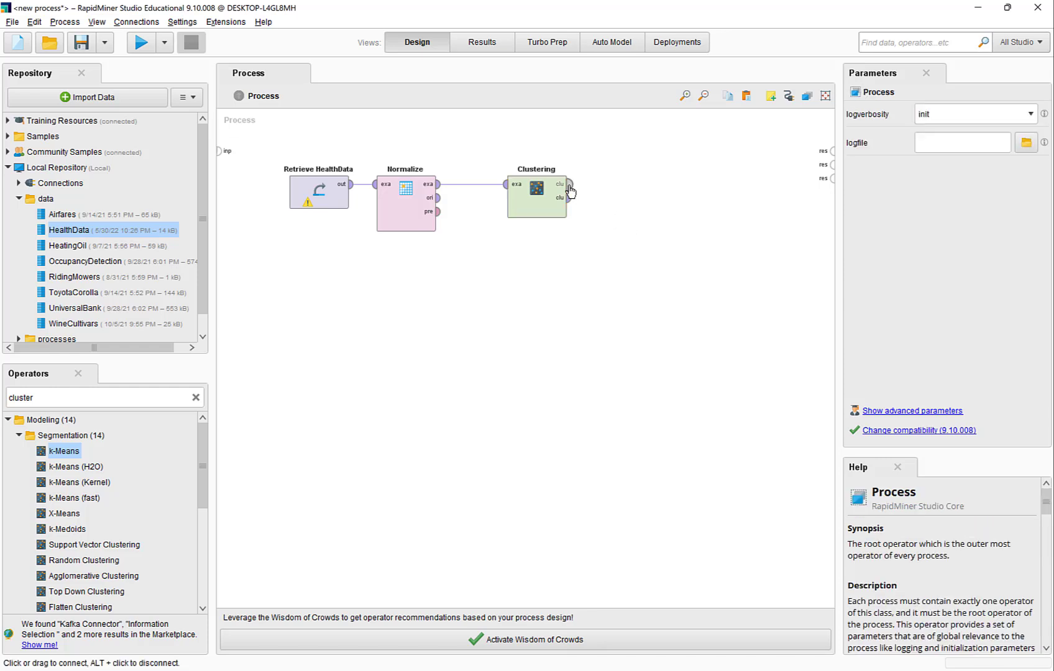
Connect the Clustering operator's cluster model and clustered set outputs to the process result ports
mouse_move(572, 191)
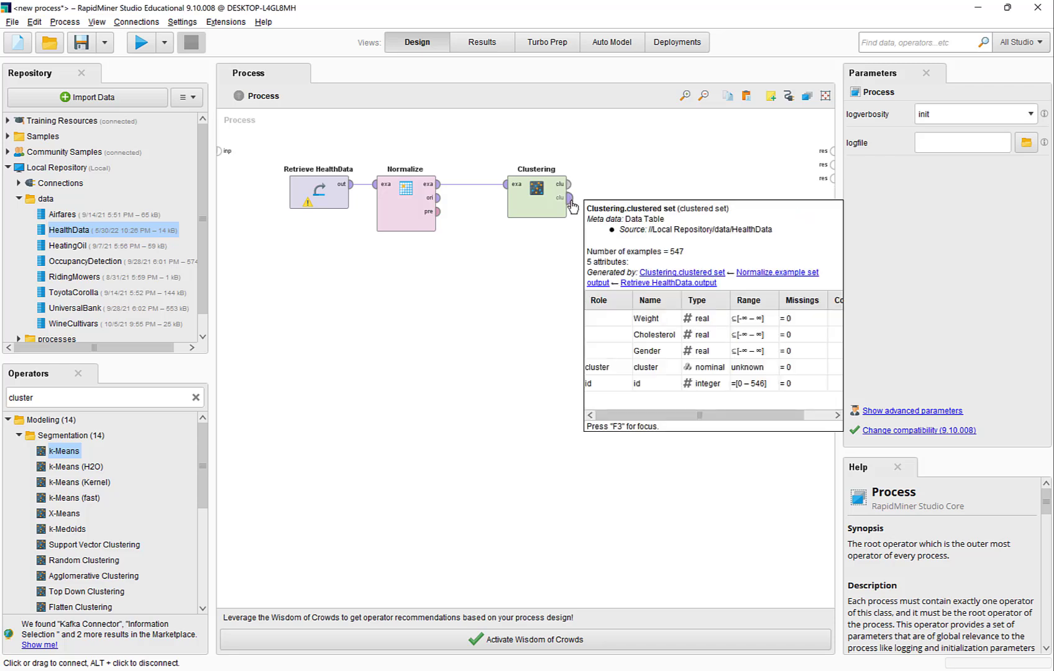
click(570, 185)
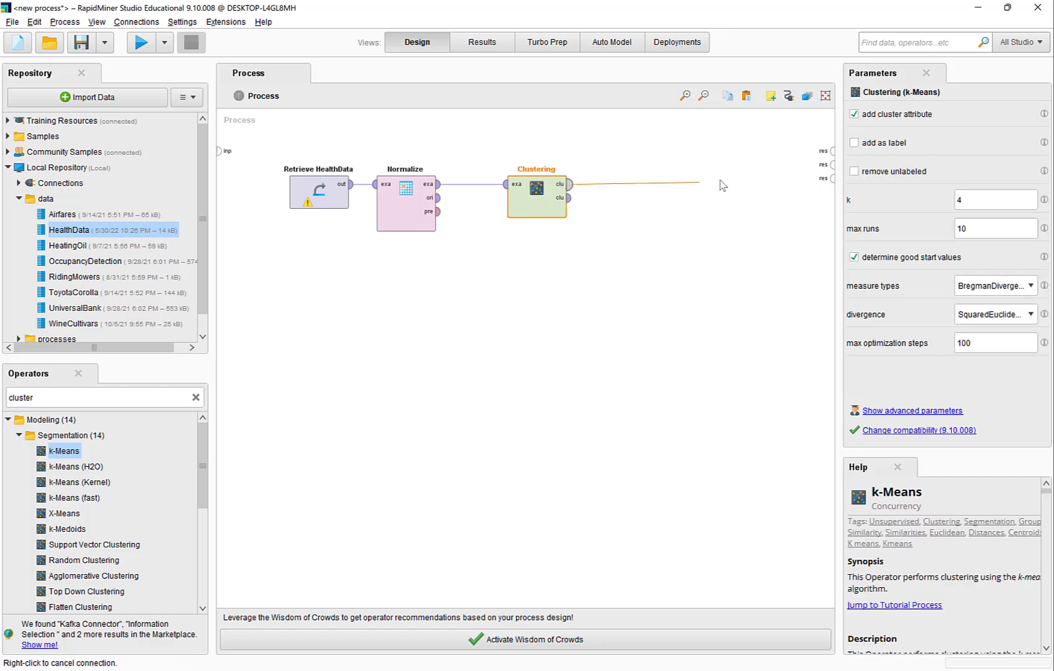
click(831, 163)
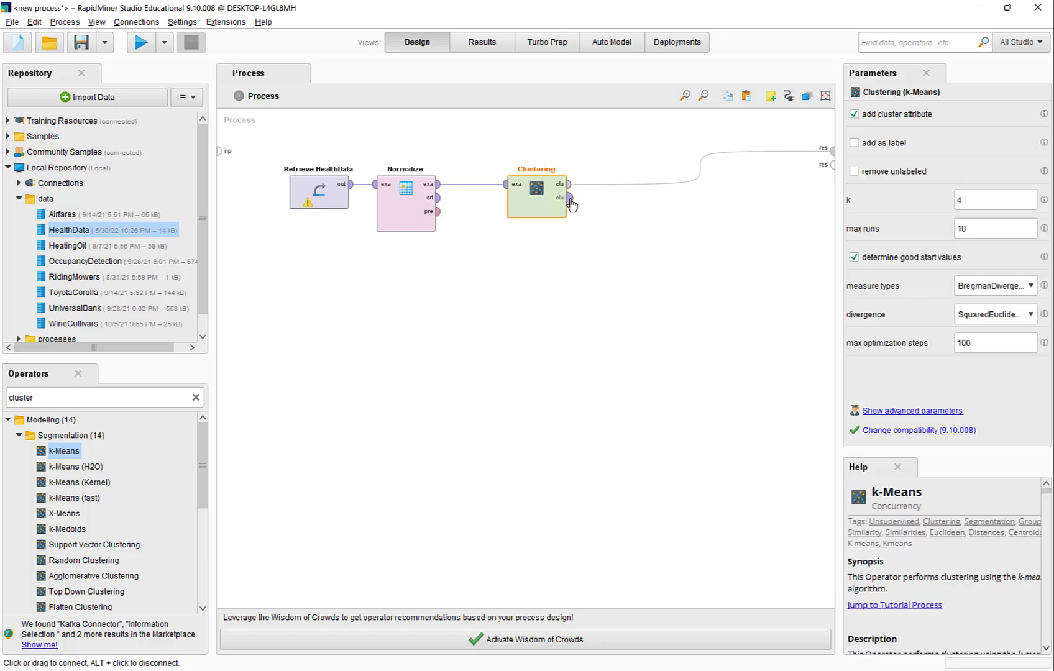
click(568, 197)
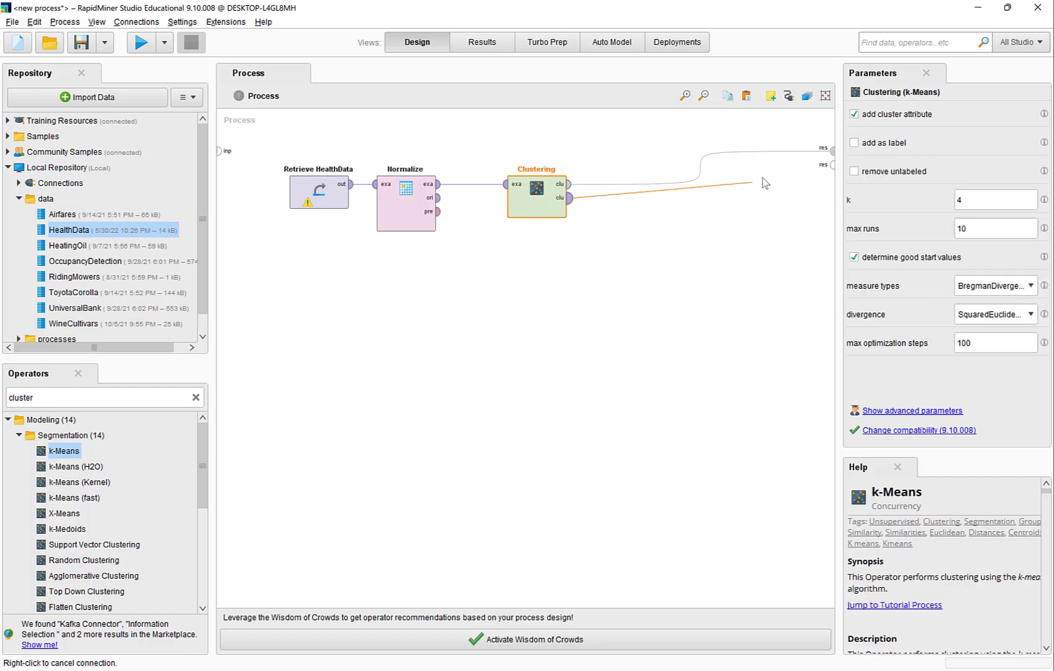
click(826, 167)
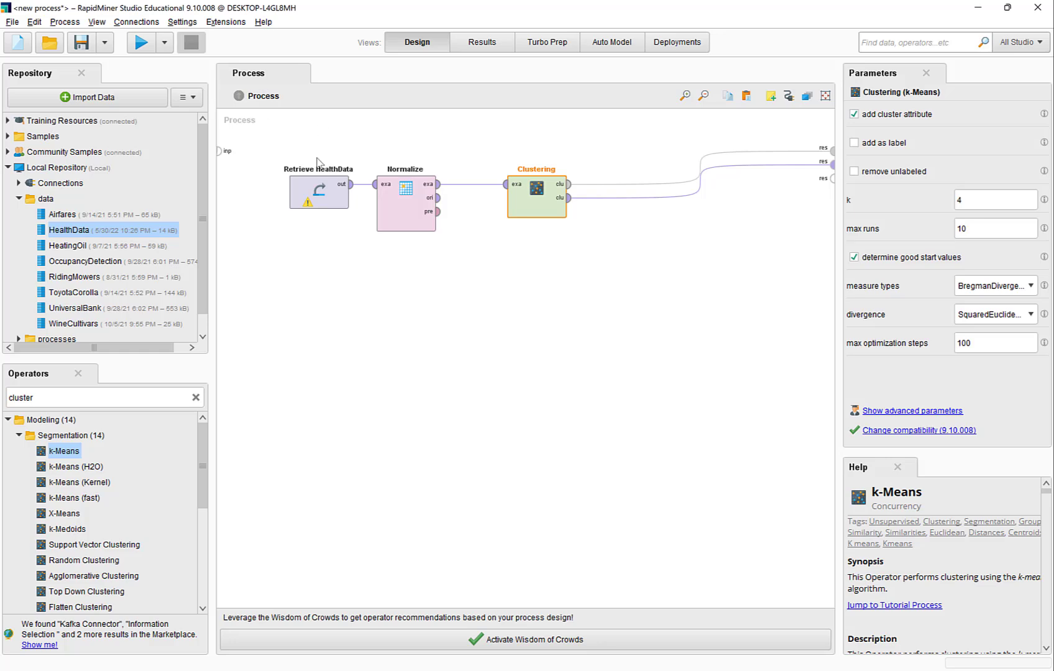
Run the process and examine the cluster model's description, centroid table and plot
click(142, 43)
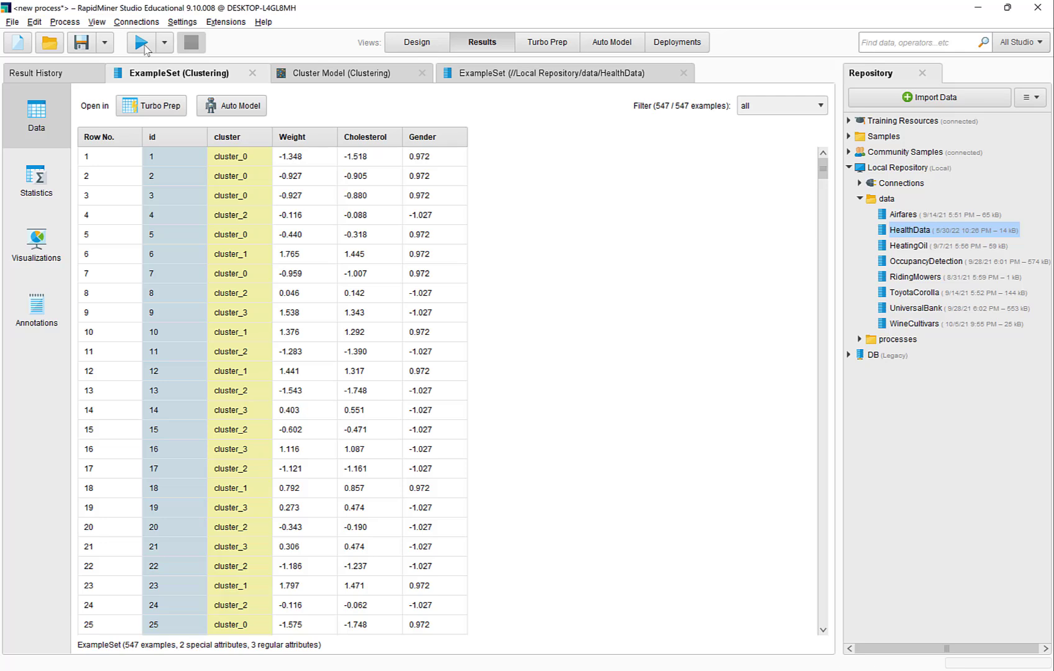
click(328, 76)
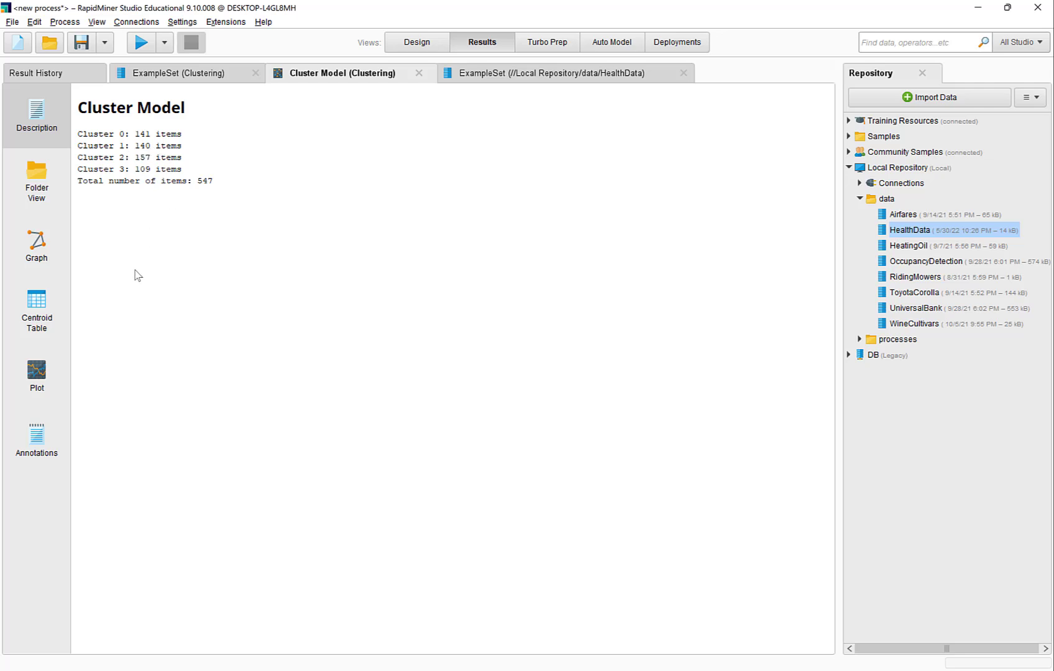
click(41, 317)
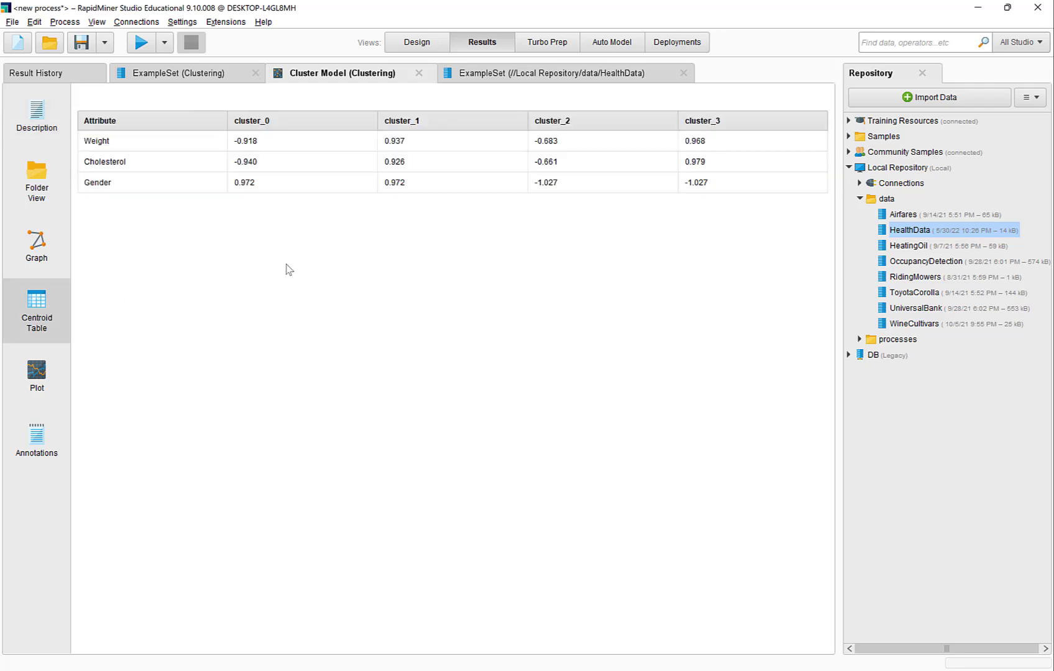
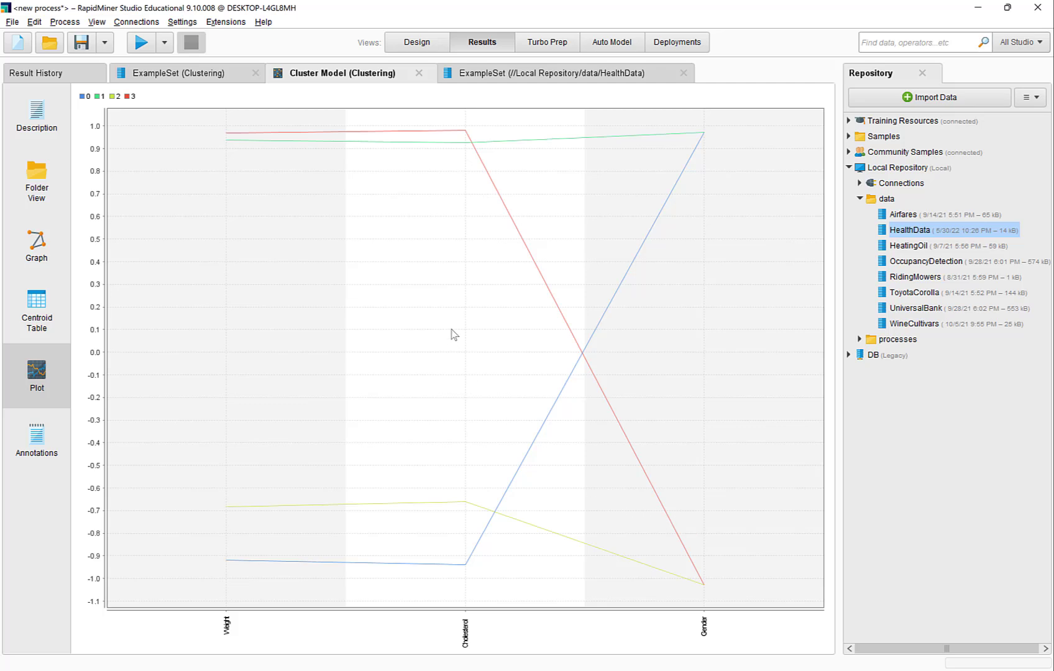
Sort the clustered example set by cluster in ascending order and look through the rows of cluster_0
click(169, 77)
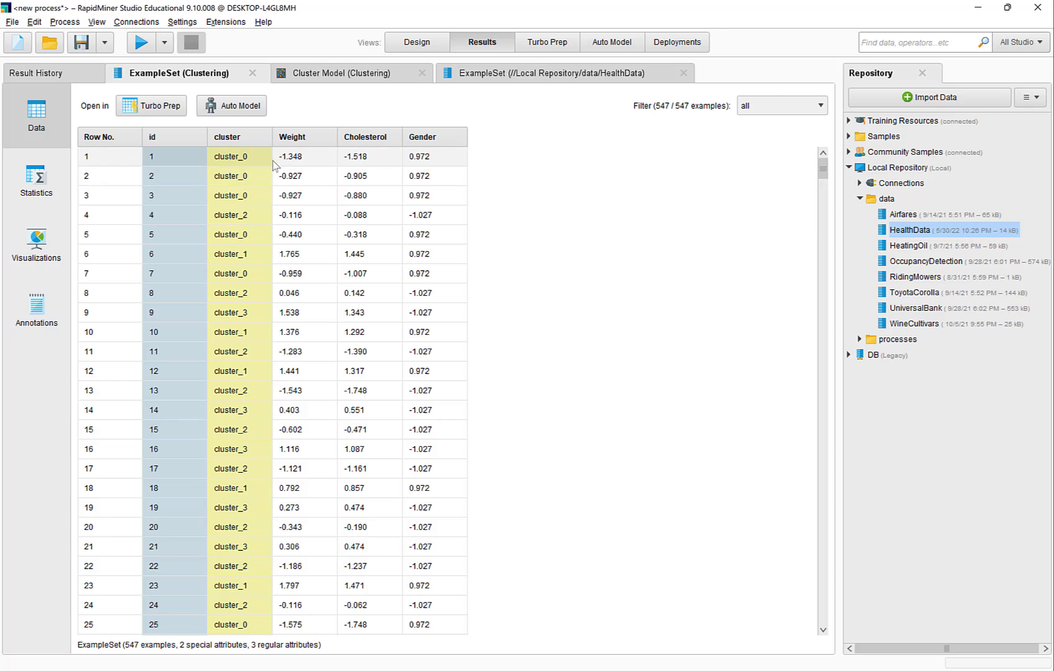
click(252, 138)
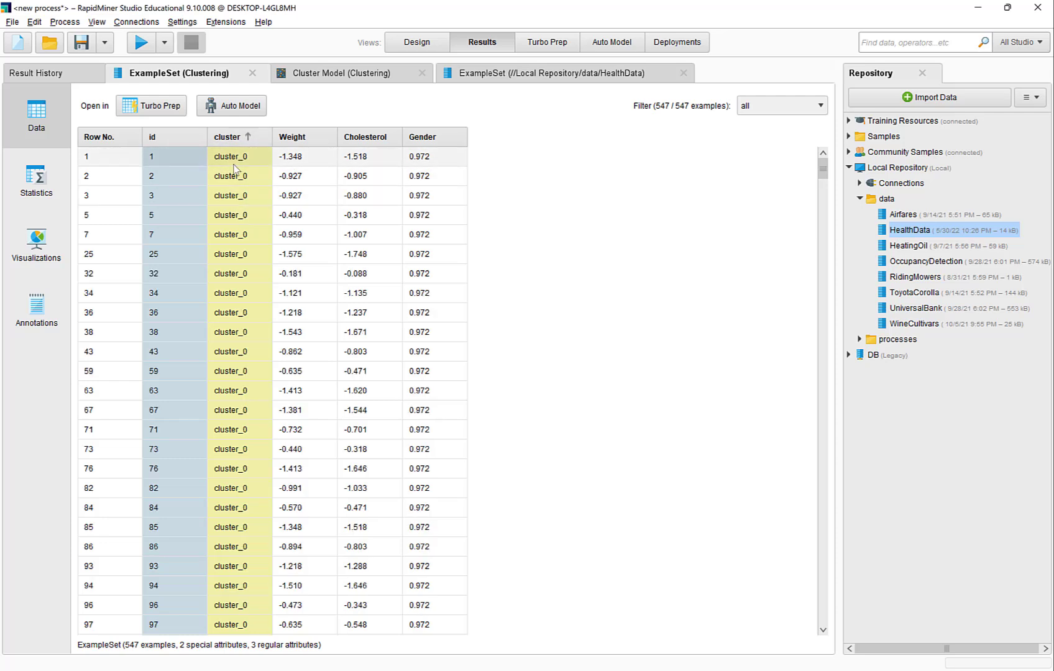
scroll(243, 484, down, 2)
scroll(244, 483, down, 15)
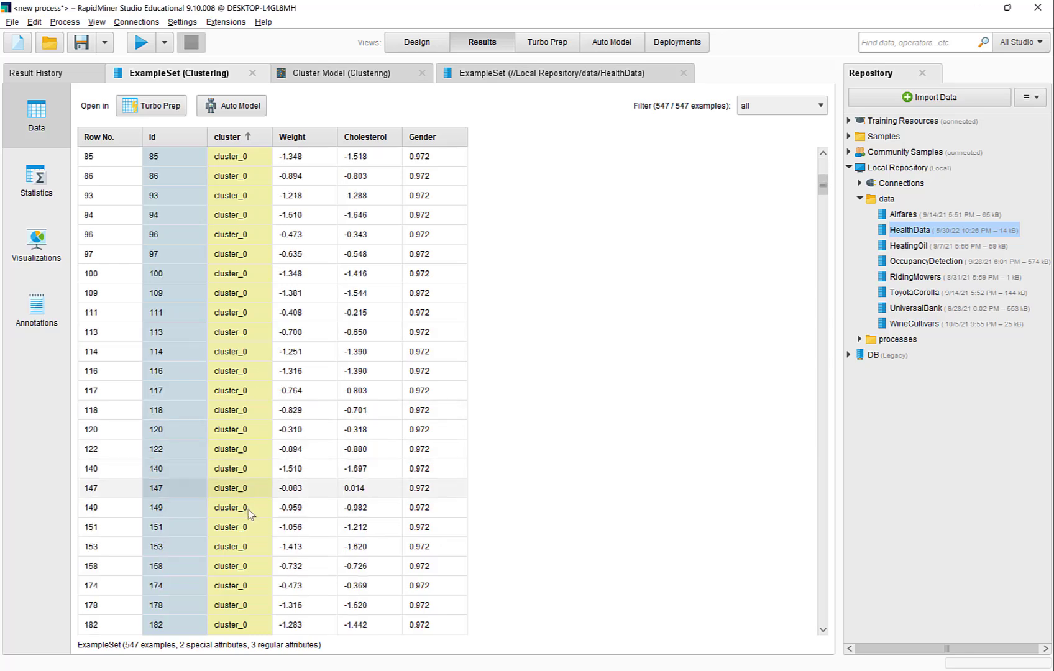
scroll(256, 539, down, 5)
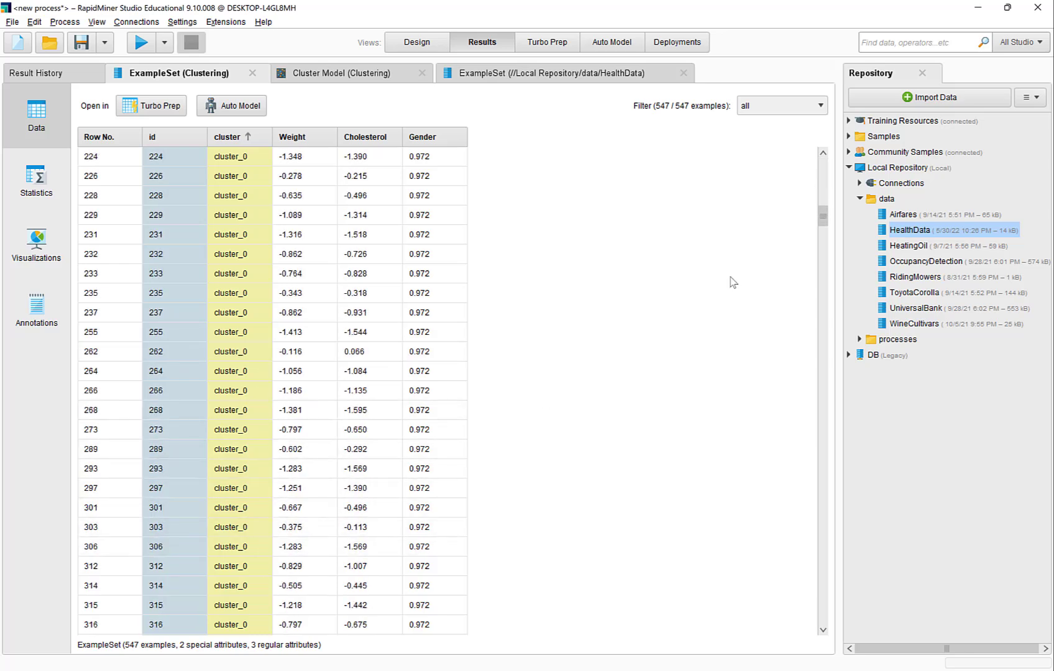
drag(823, 218, 827, 171)
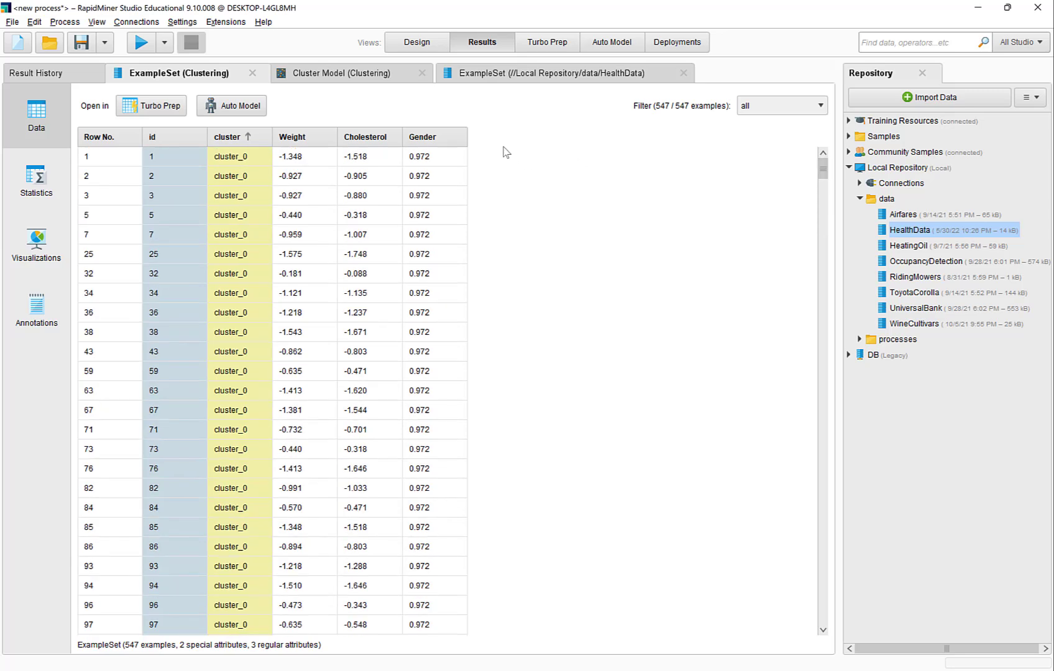
Return to the process design and replace the operator search term with "performance"
click(415, 44)
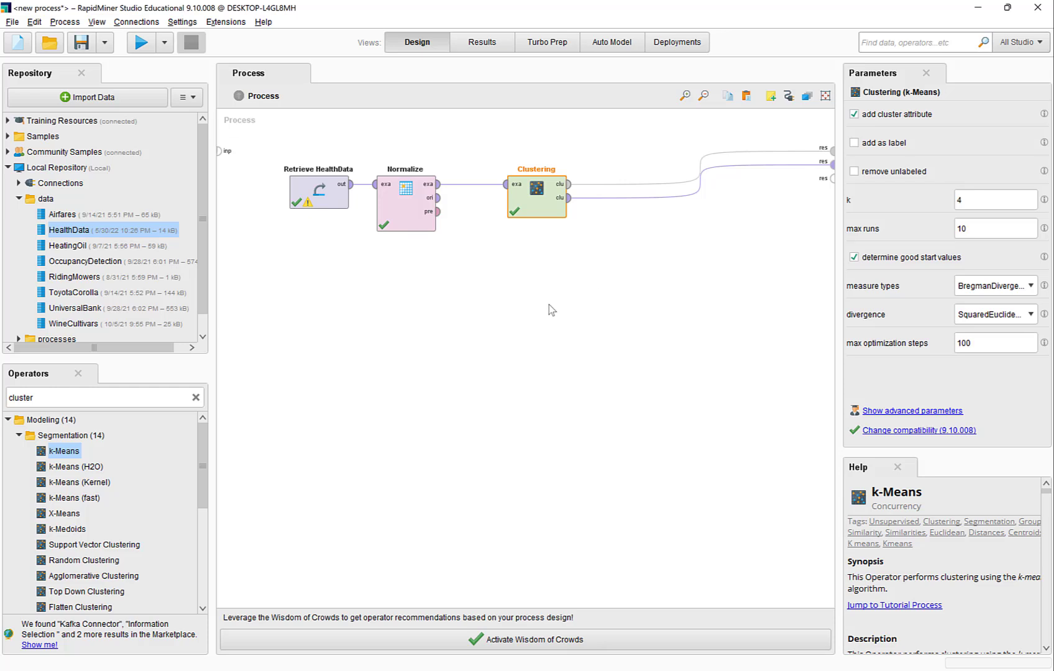
drag(65, 450, 49, 391)
click(52, 397)
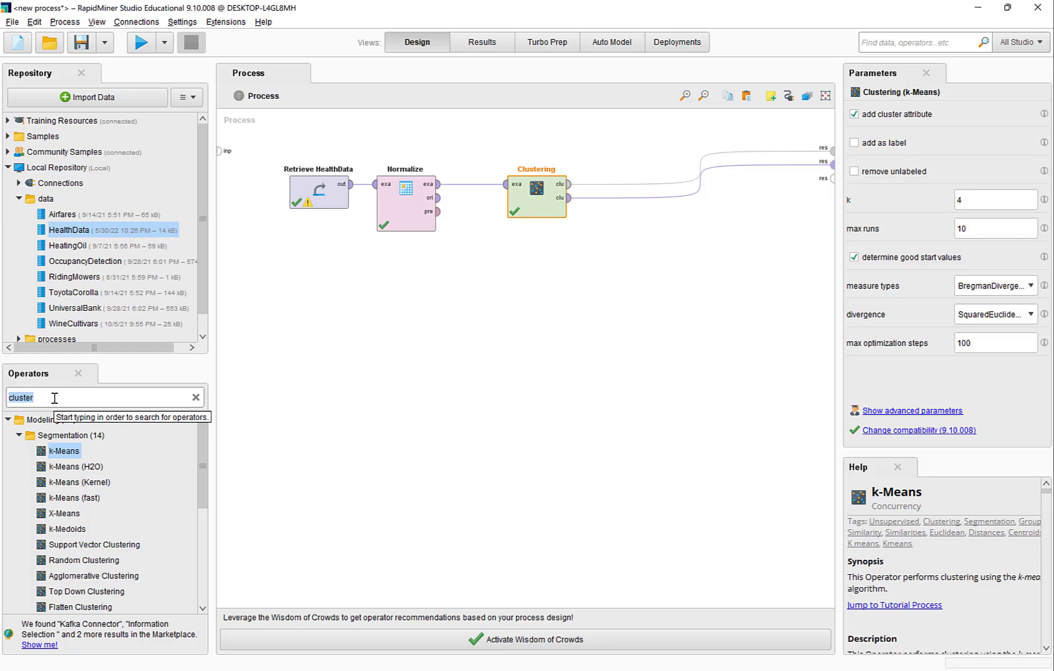
text(clus)
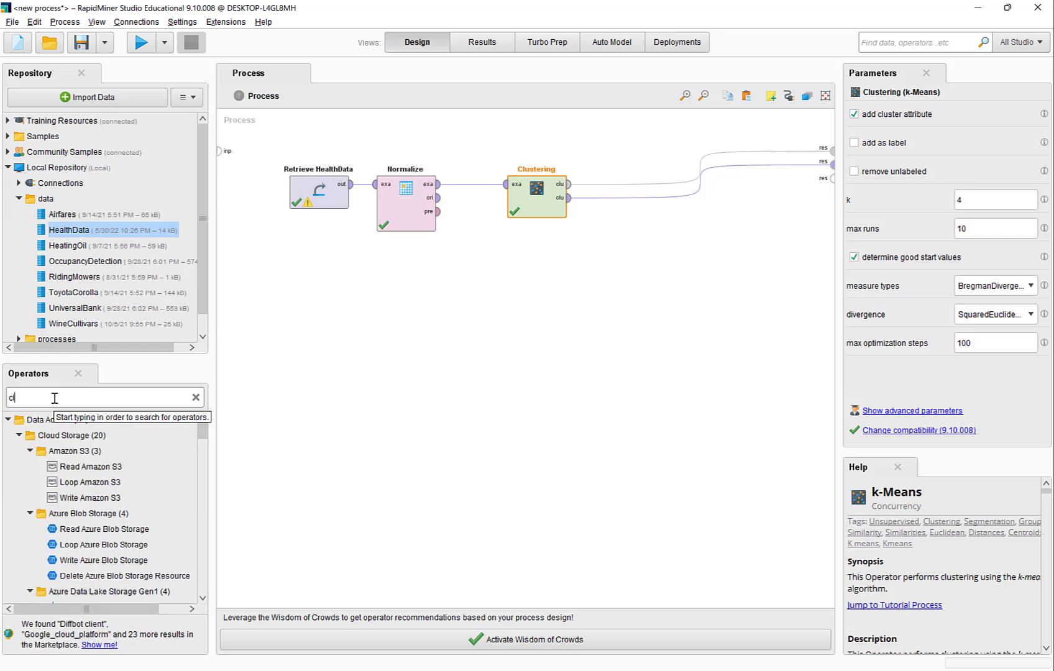
key(BackSpace)
key(BackSpace)
key(BackSpace)
key(BackSpace)
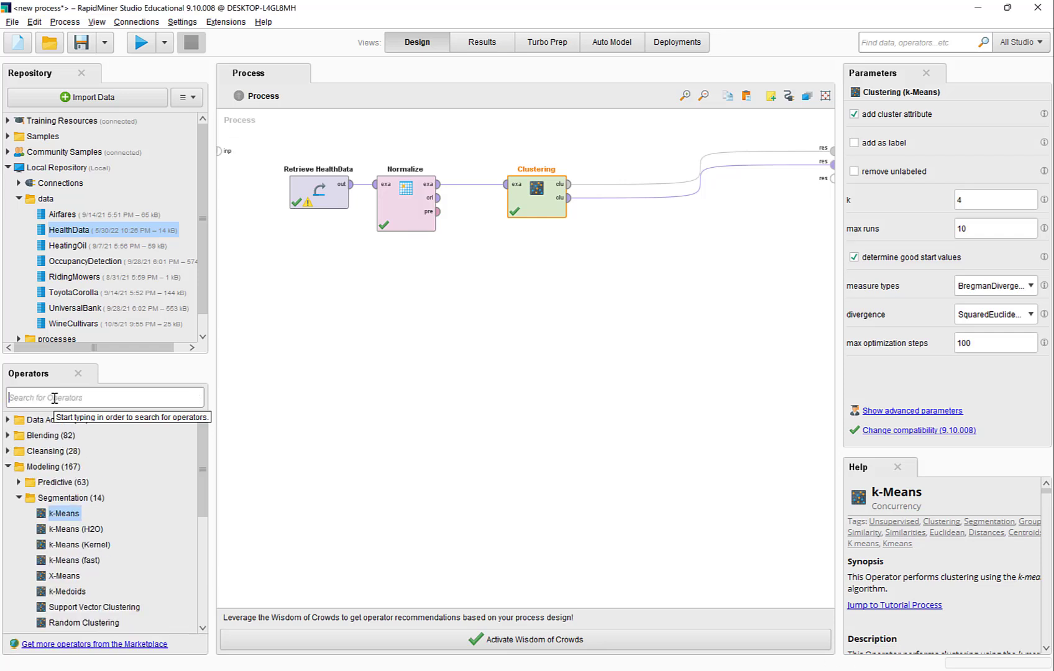
text(performance)
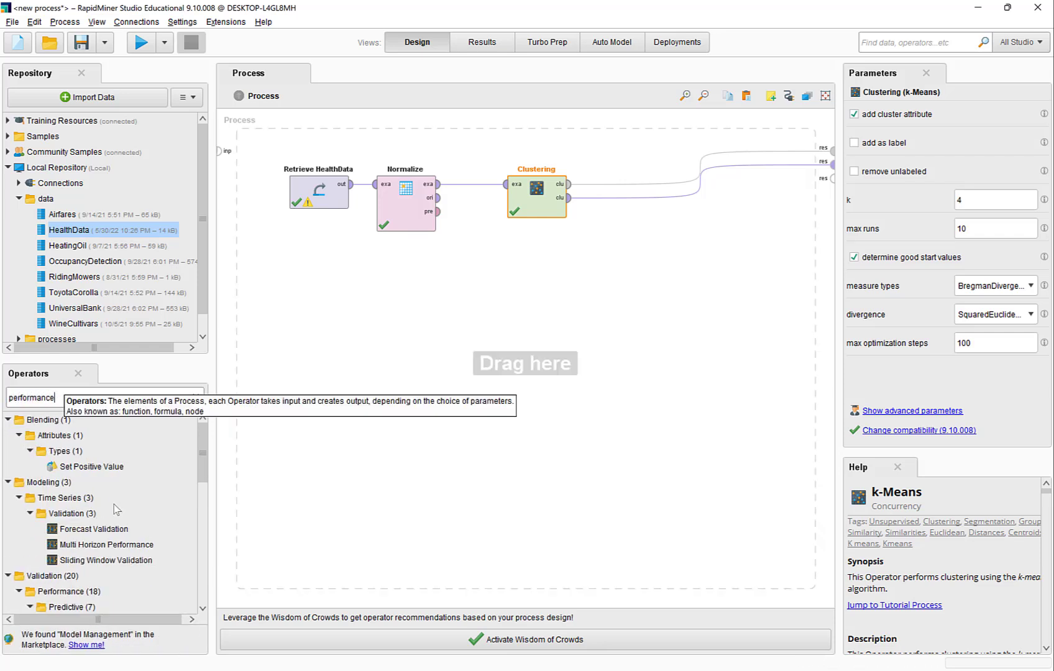
Add the Cluster Distance Performance operator to the process, below and after the Clustering operator
scroll(121, 519, down, 5)
scroll(121, 519, down, 1)
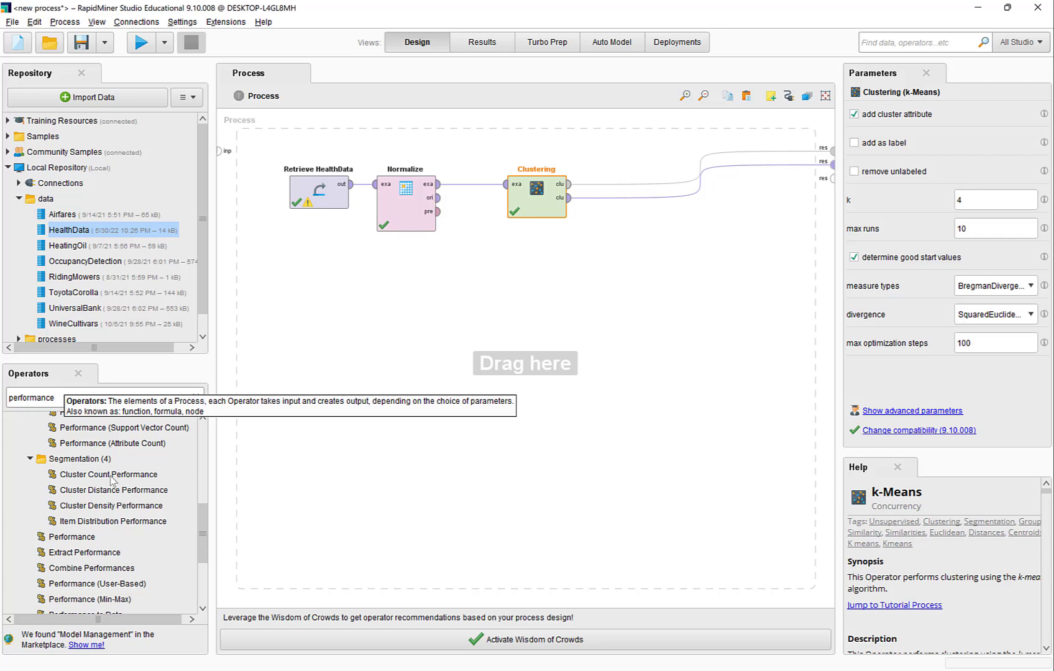
click(85, 495)
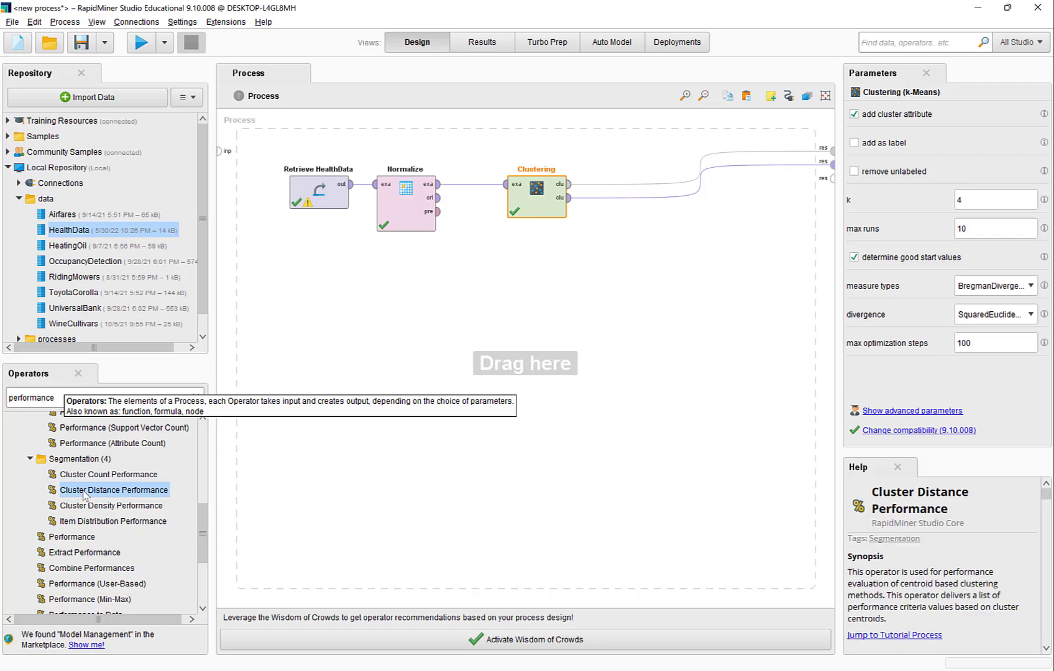
drag(85, 495, 674, 244)
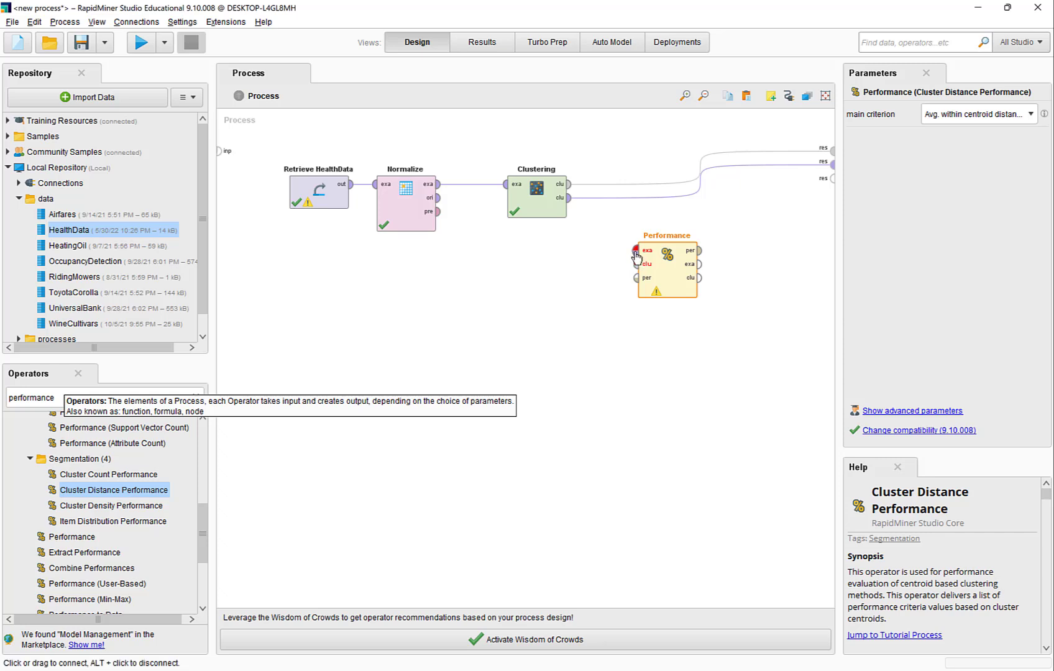
Connect the Clustering operator's cluster model and clustered set outputs to the Performance operator's clu and exa inputs
mouse_move(637, 255)
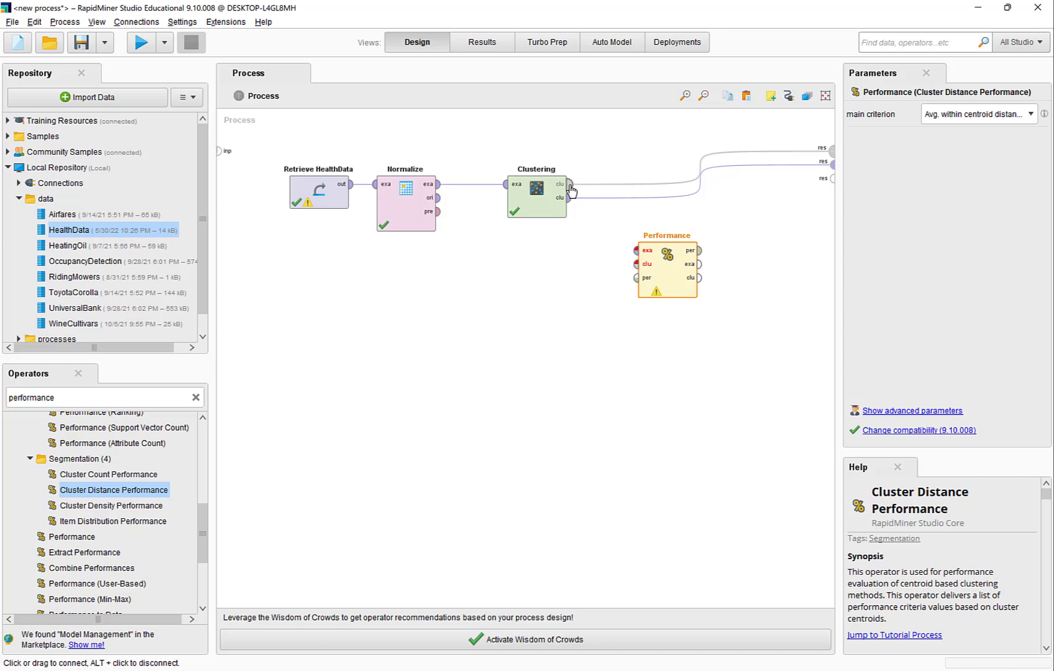
mouse_move(570, 191)
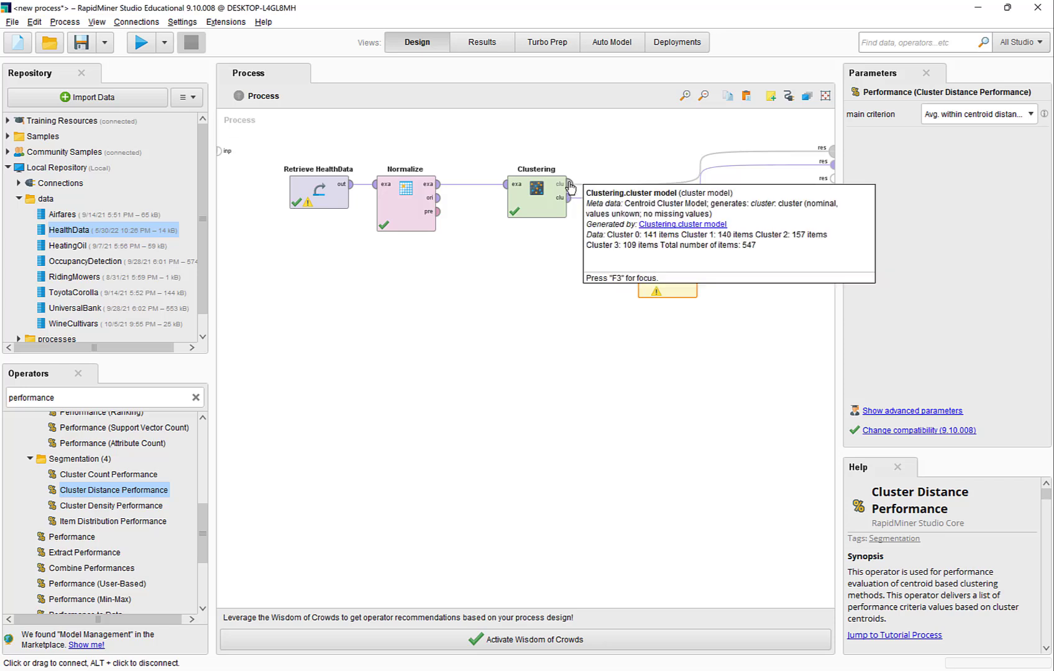
click(570, 186)
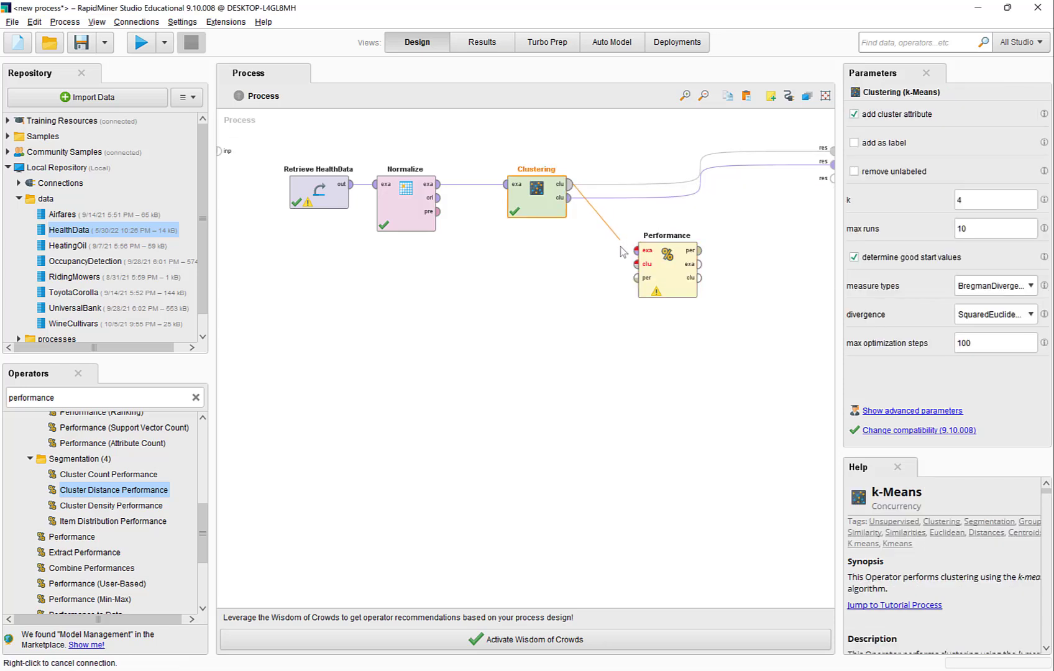
click(635, 264)
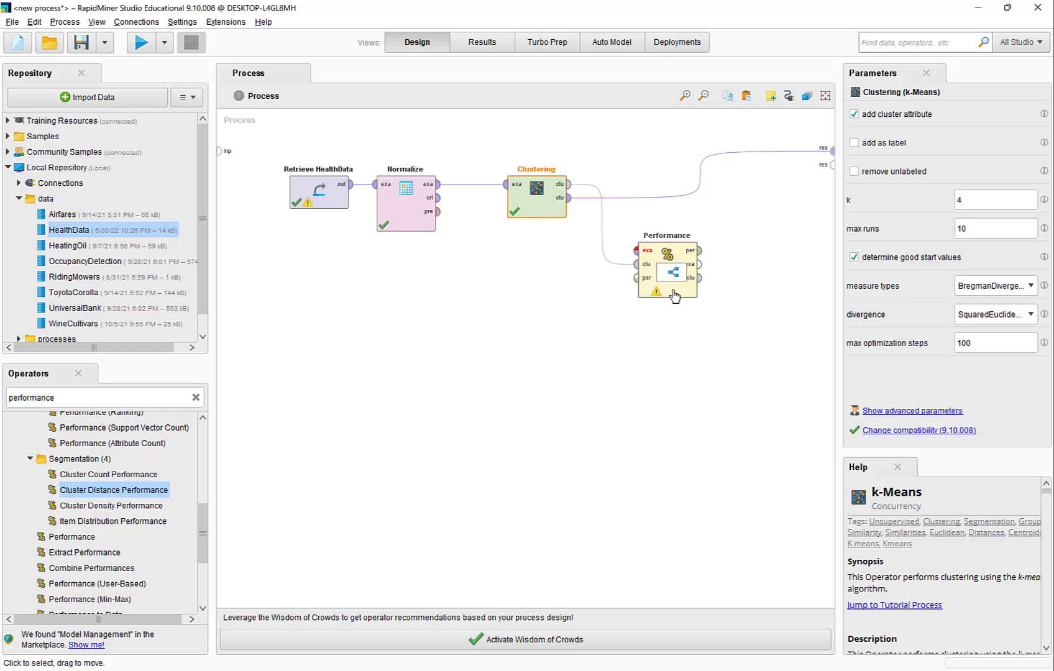
drag(670, 287, 713, 287)
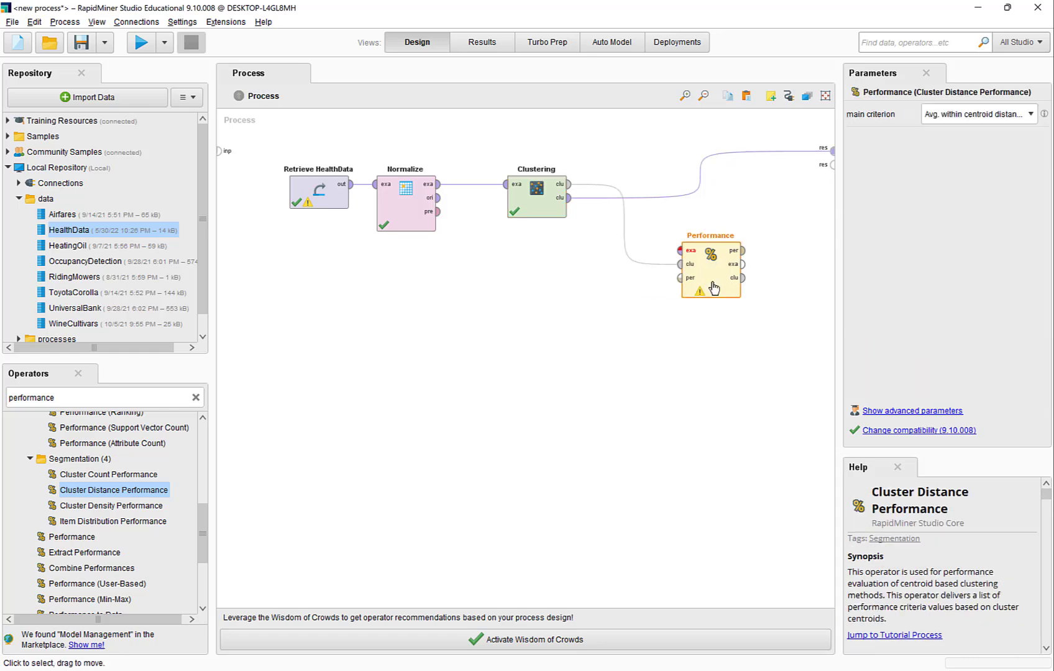
click(569, 199)
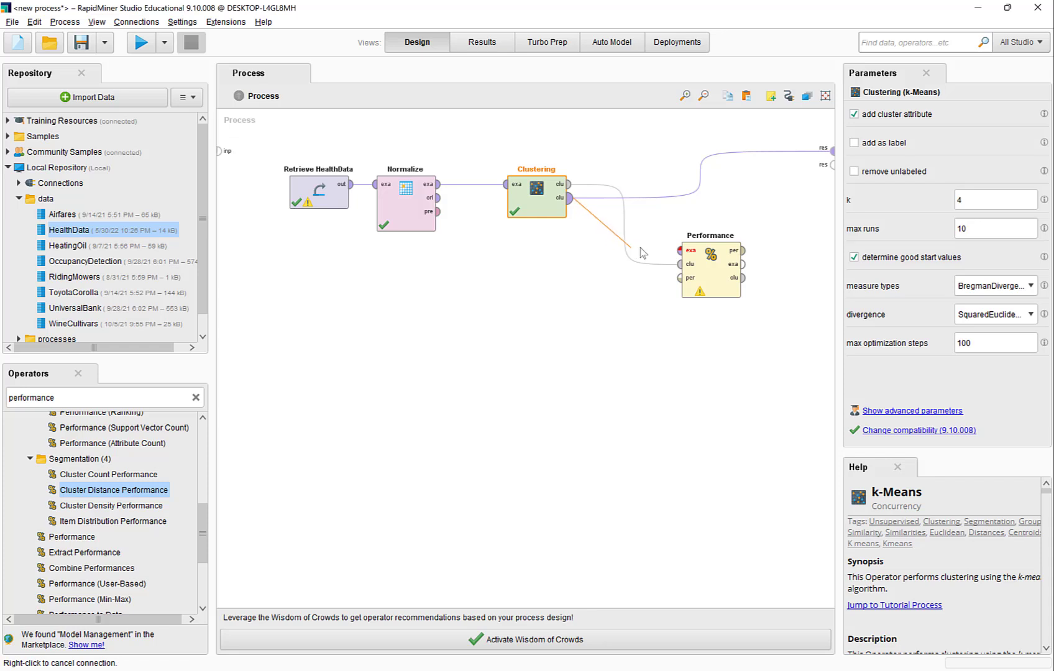
click(678, 251)
drag(729, 289, 687, 292)
Connect the Performance operator's per, exa and clu outputs to the process result ports in that order
click(699, 251)
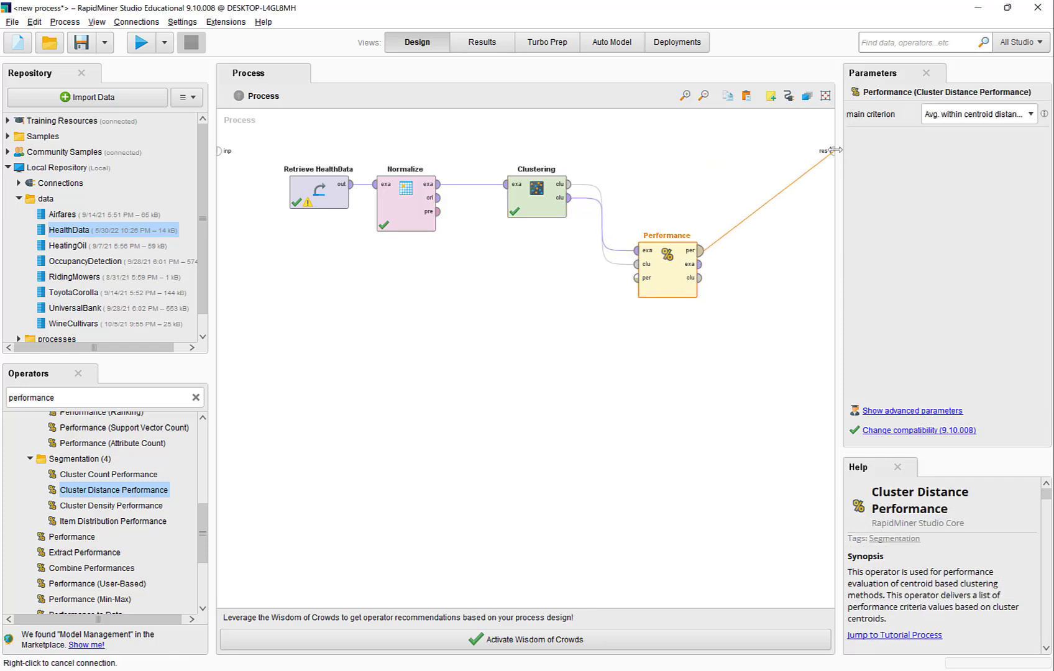
right_click(776, 236)
click(699, 251)
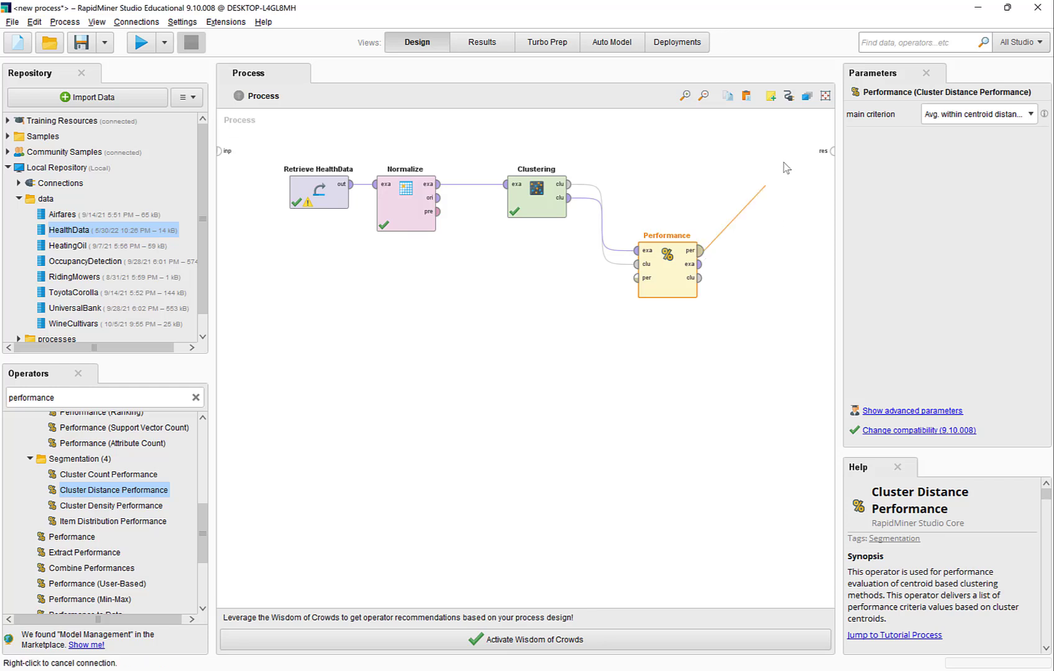
click(832, 150)
click(699, 264)
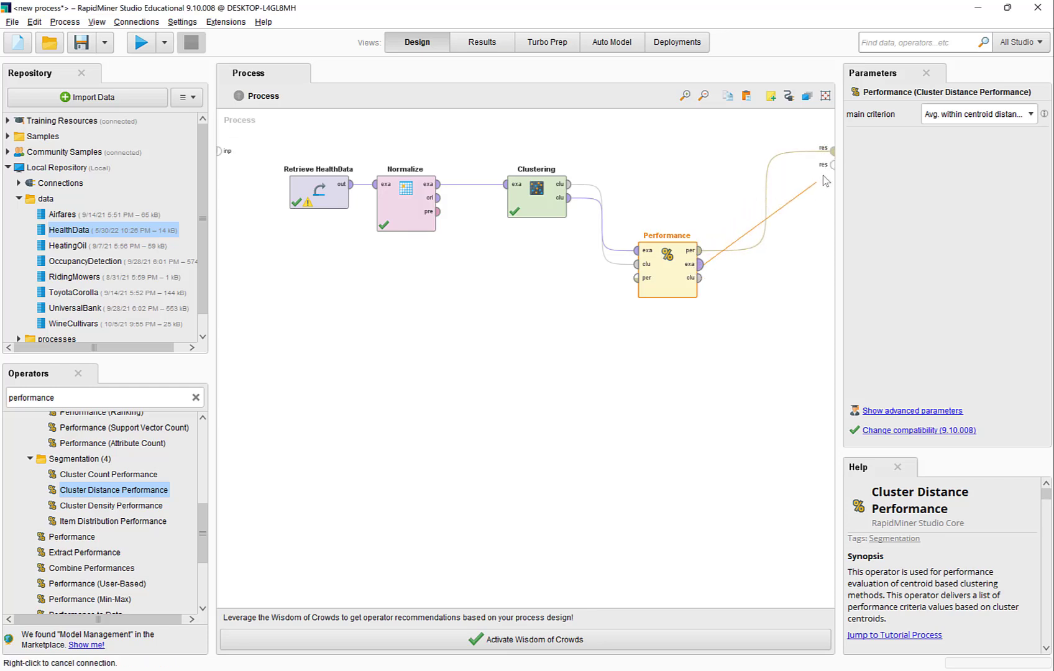
click(832, 165)
click(699, 278)
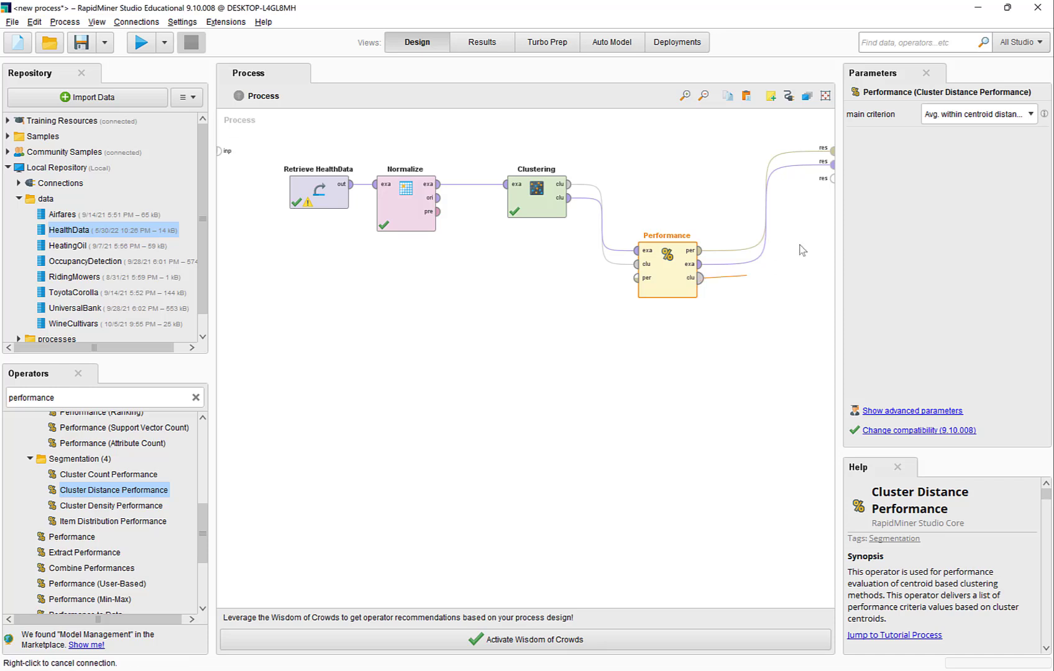
click(831, 184)
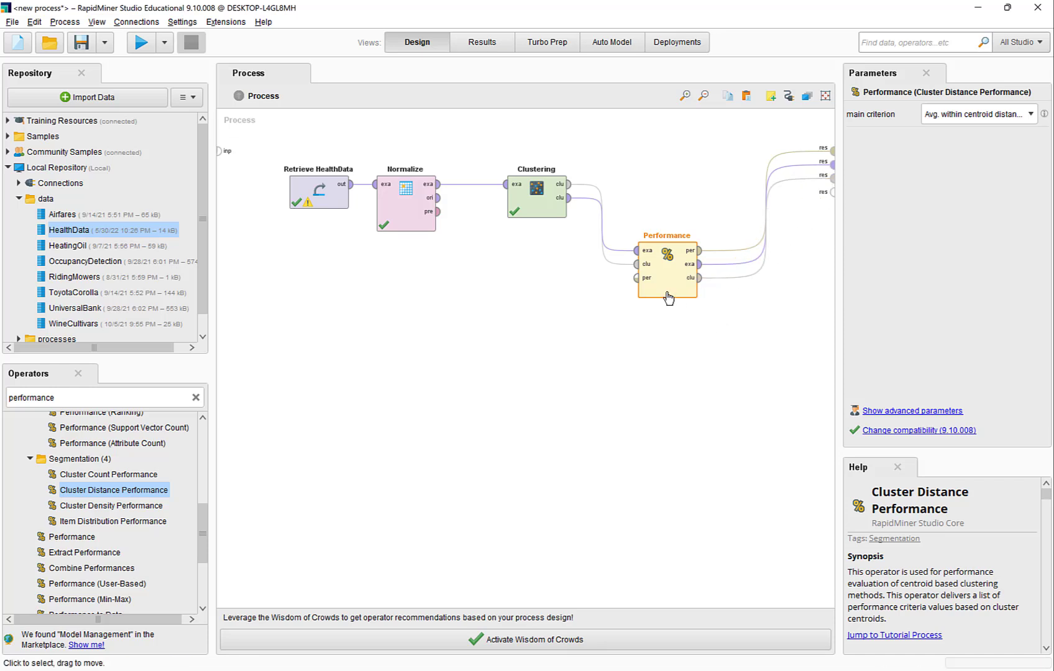
Set the Performance operator's main criterion to Davies Bouldin and enable the advanced options main criterion only and maximize
click(1031, 115)
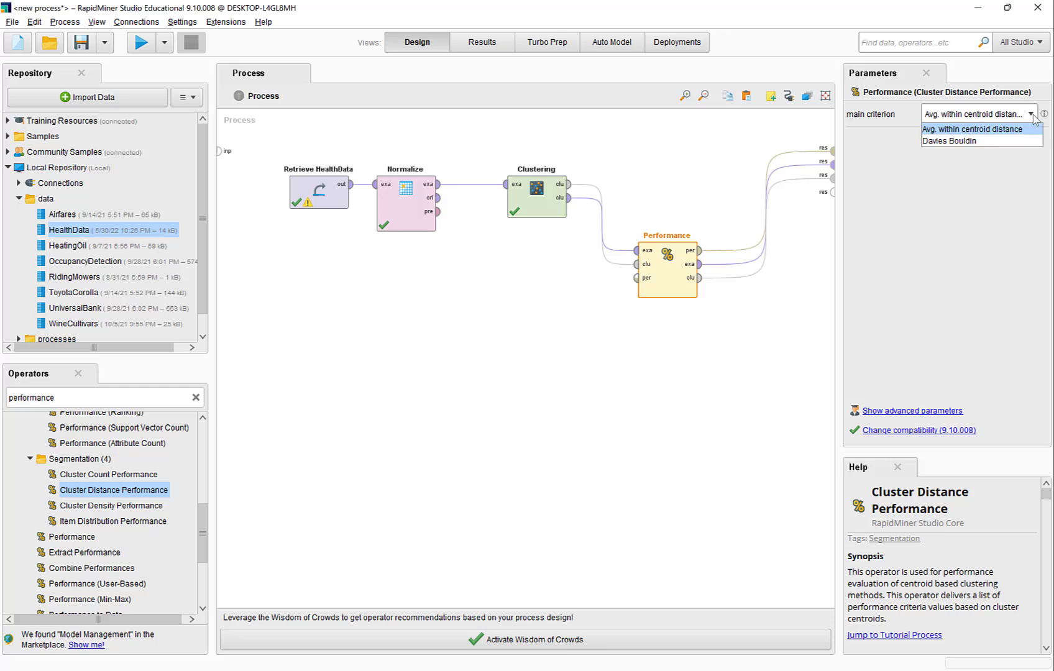
click(939, 142)
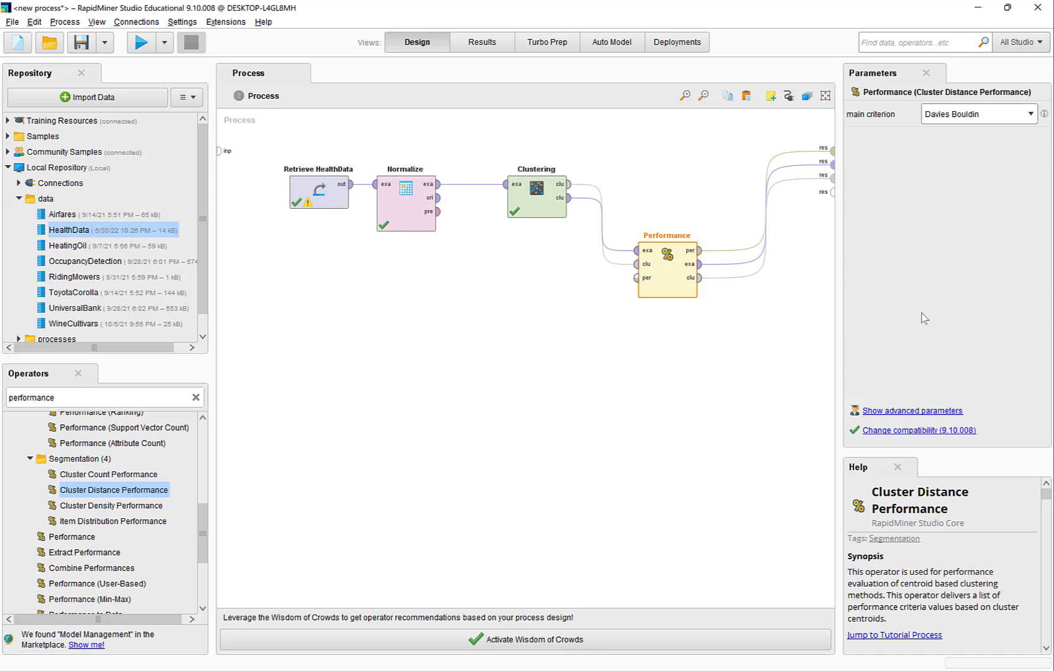
click(902, 411)
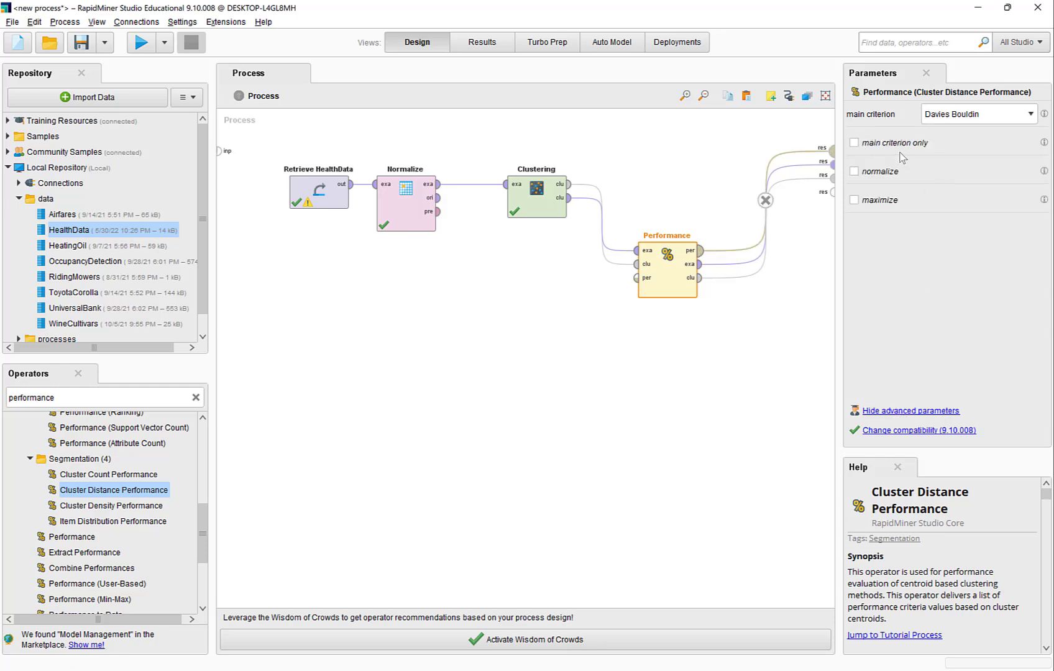
click(1030, 114)
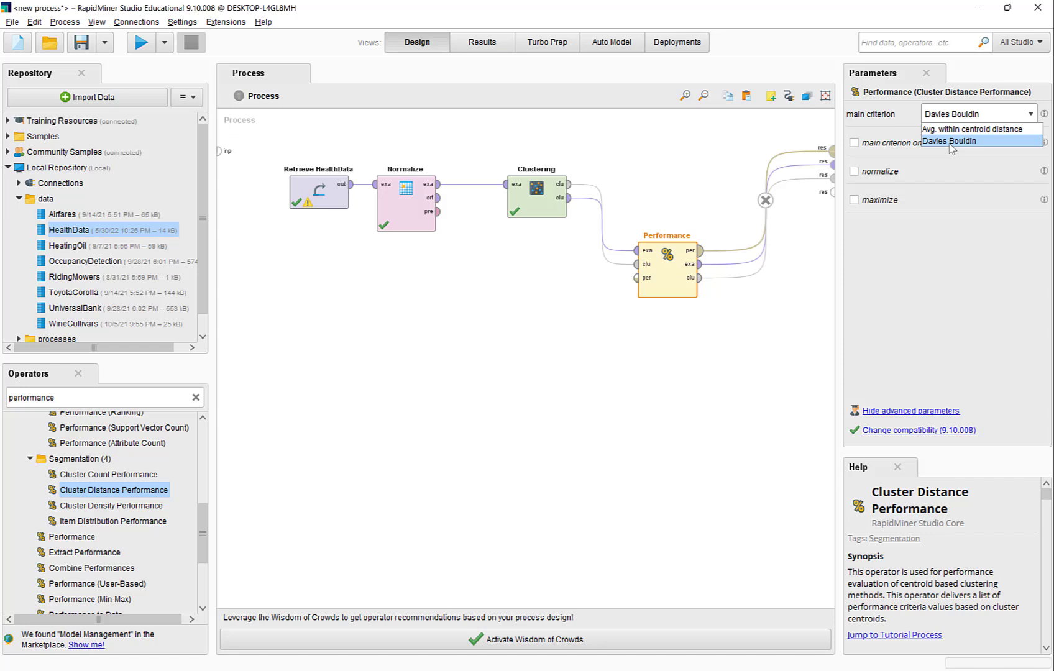
click(804, 133)
click(684, 290)
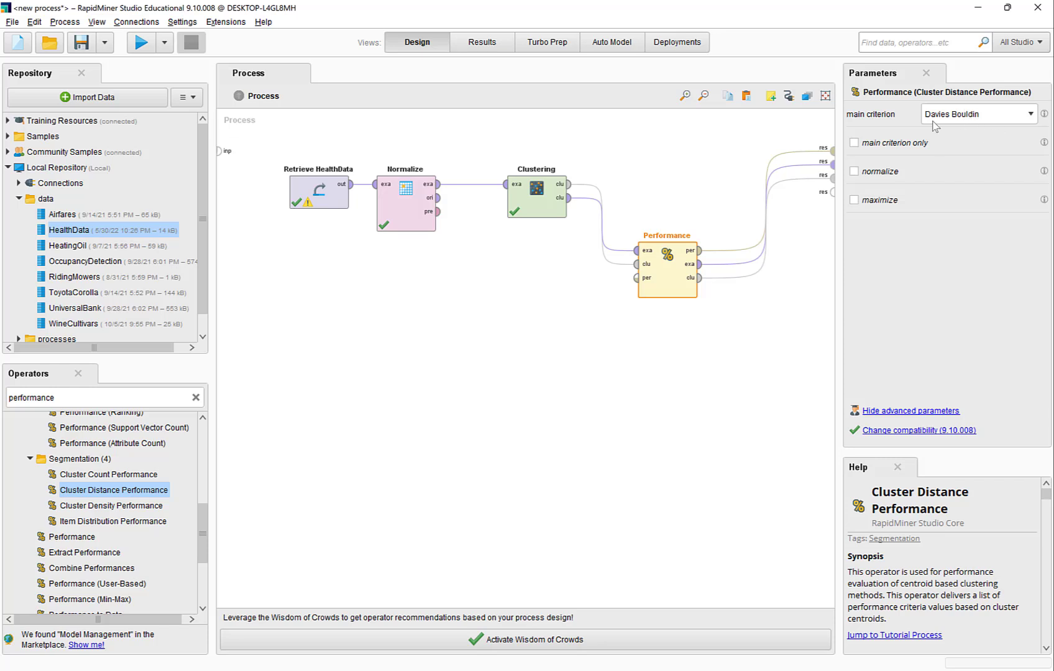
click(854, 143)
click(854, 201)
Run the process and view the Davies Bouldin value in the performance vector
click(140, 42)
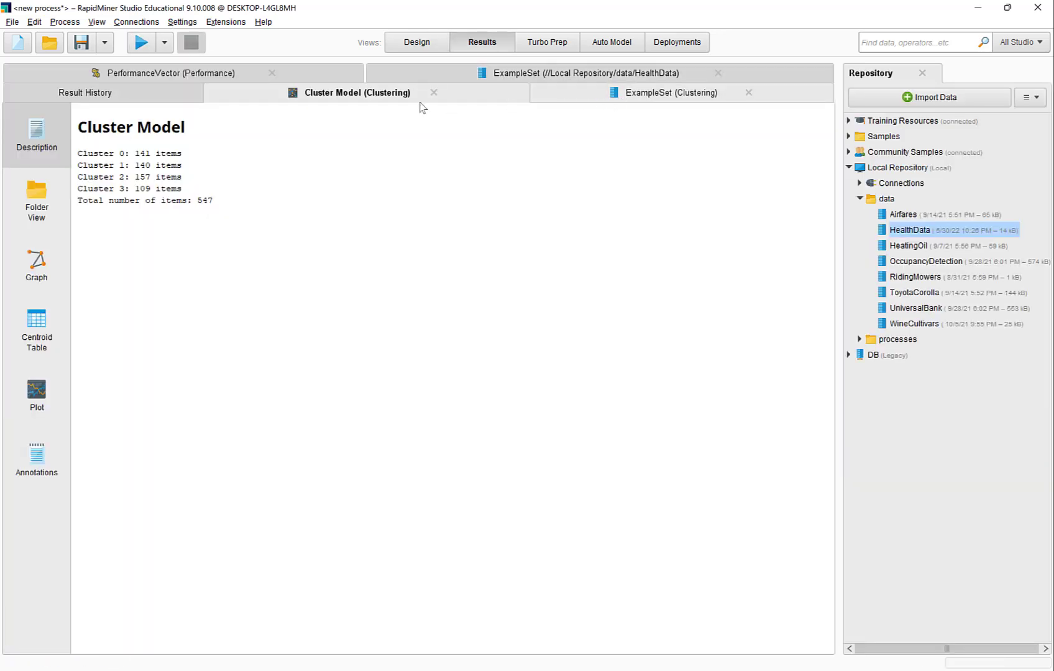
click(159, 74)
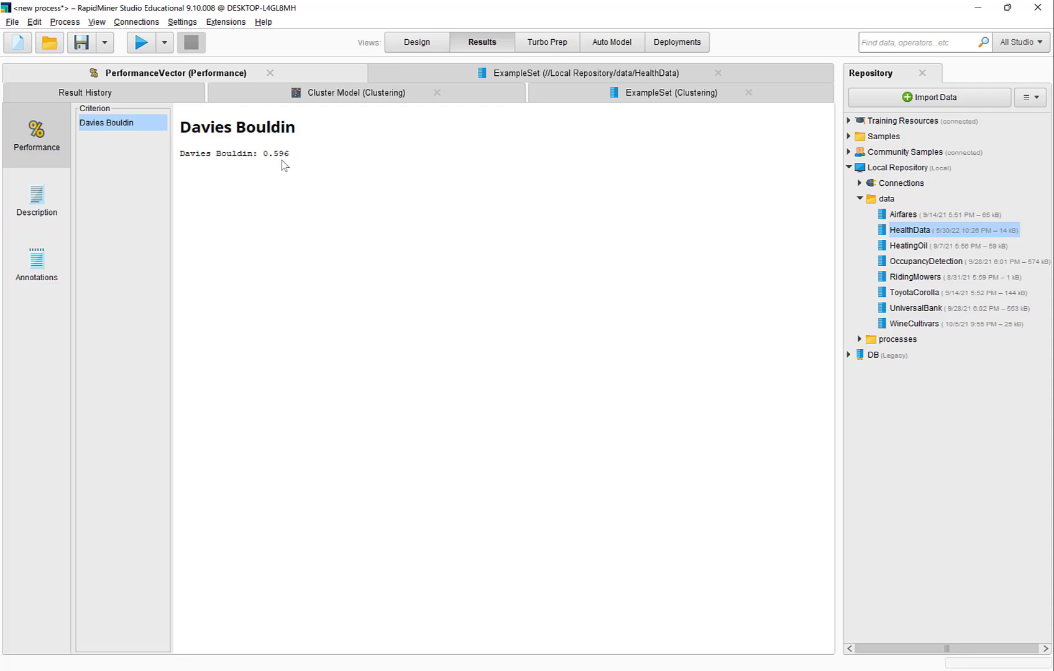
Return to the process design and set the Clustering operator's k to 3
click(416, 42)
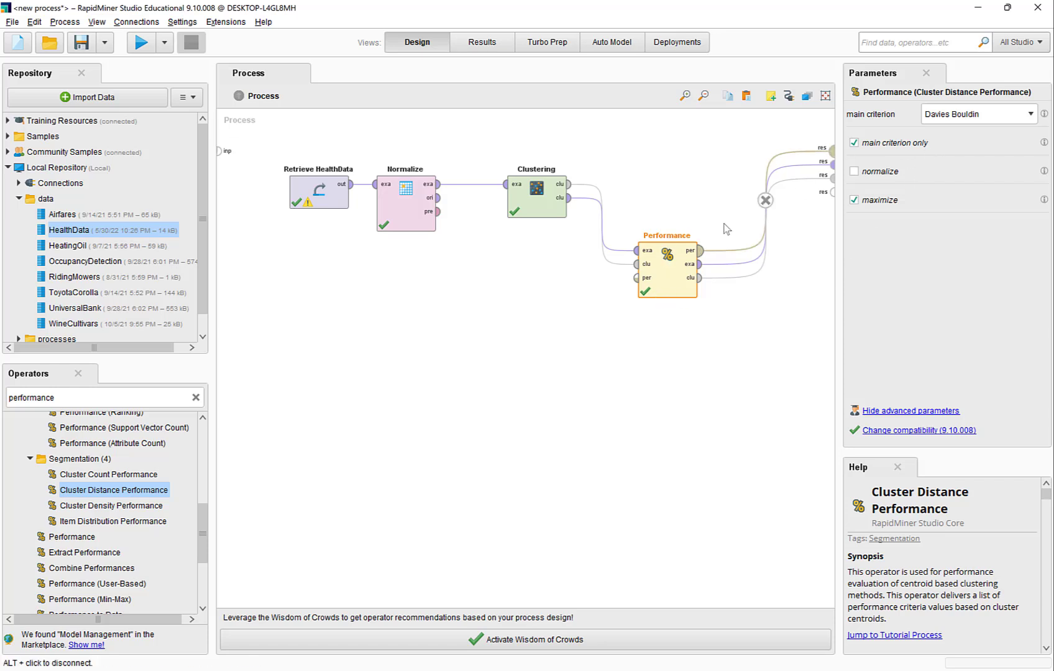
click(522, 205)
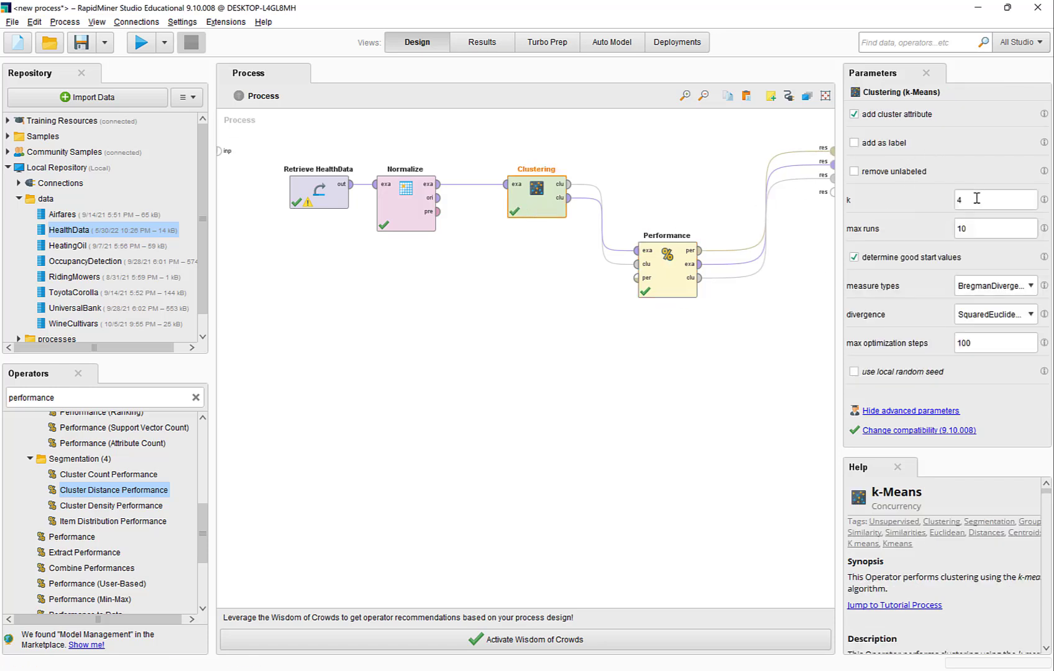
double_click(978, 198)
text(3)
Rerun the process with three clusters, check the performance vector's Davies Bouldin value and return to the process design
click(141, 42)
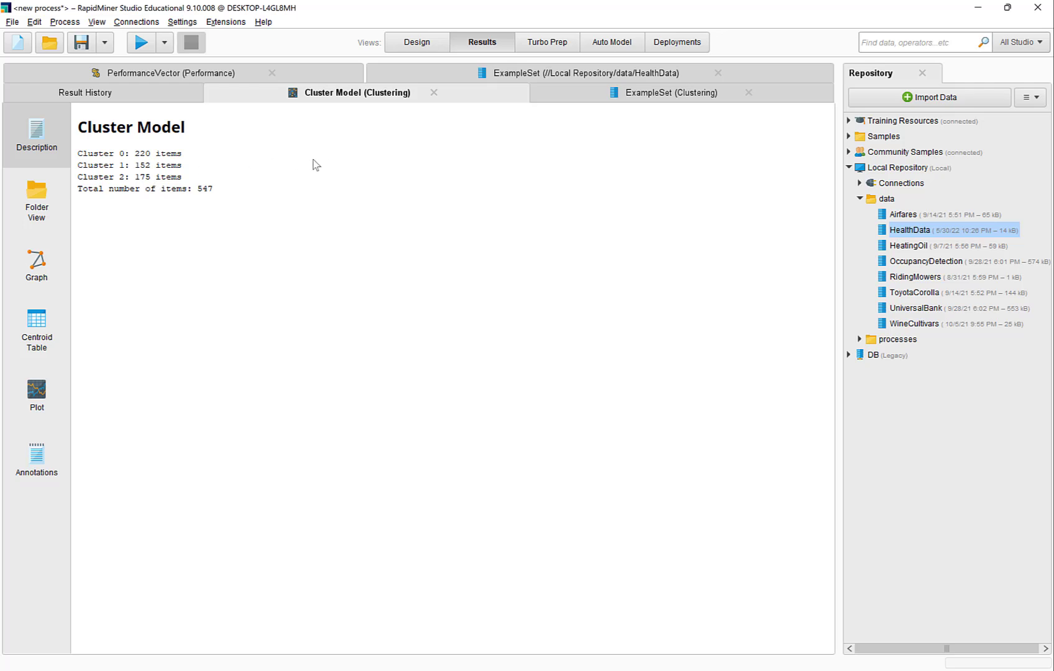
click(178, 73)
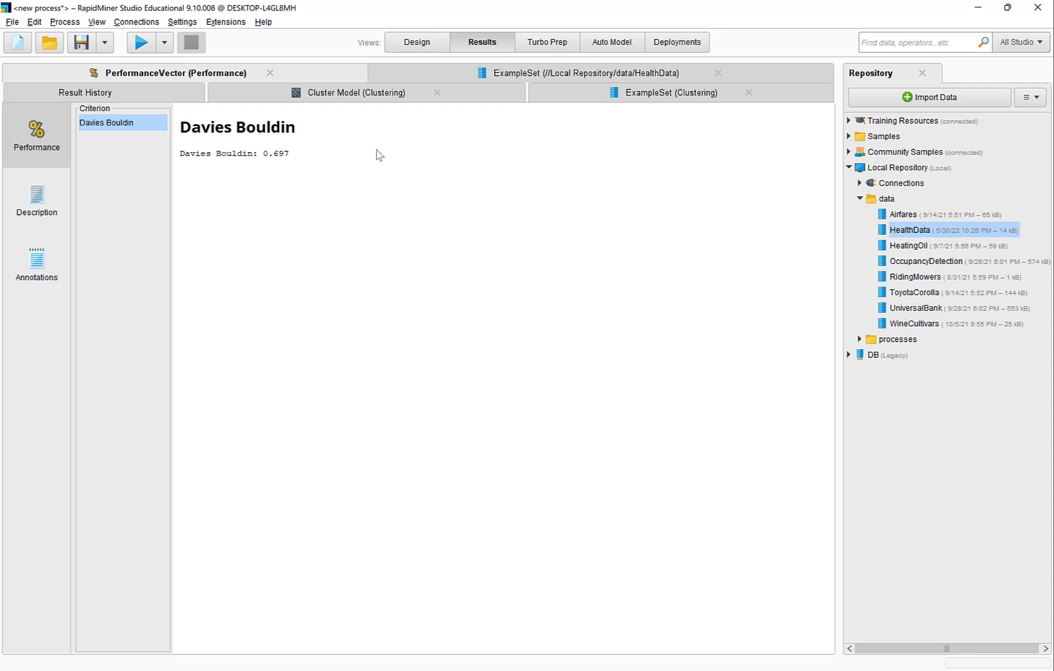
click(413, 44)
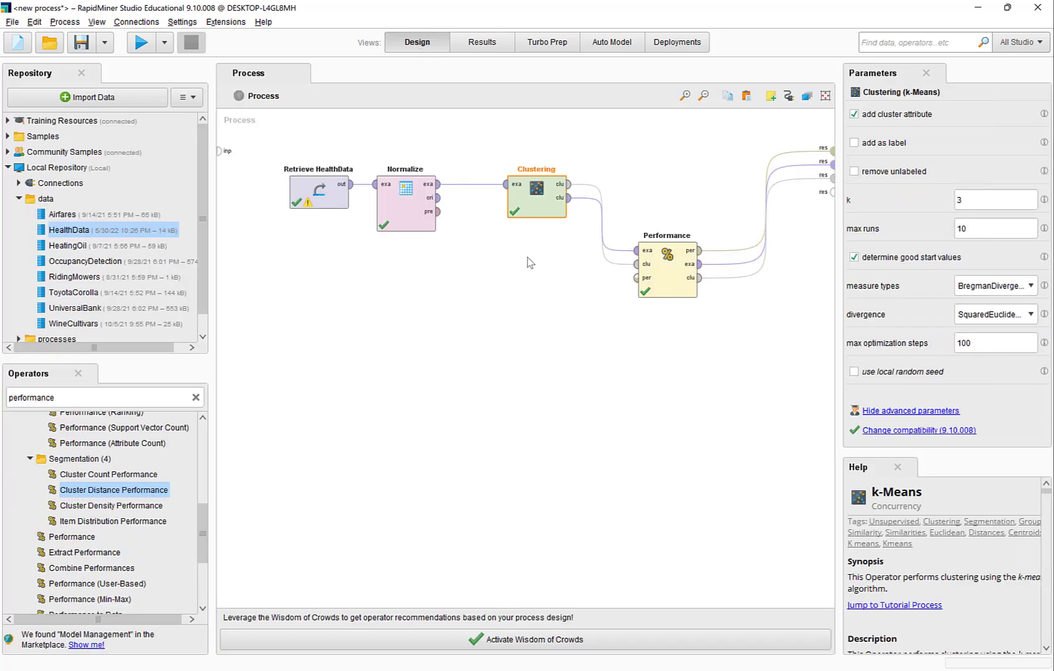
key(Up)
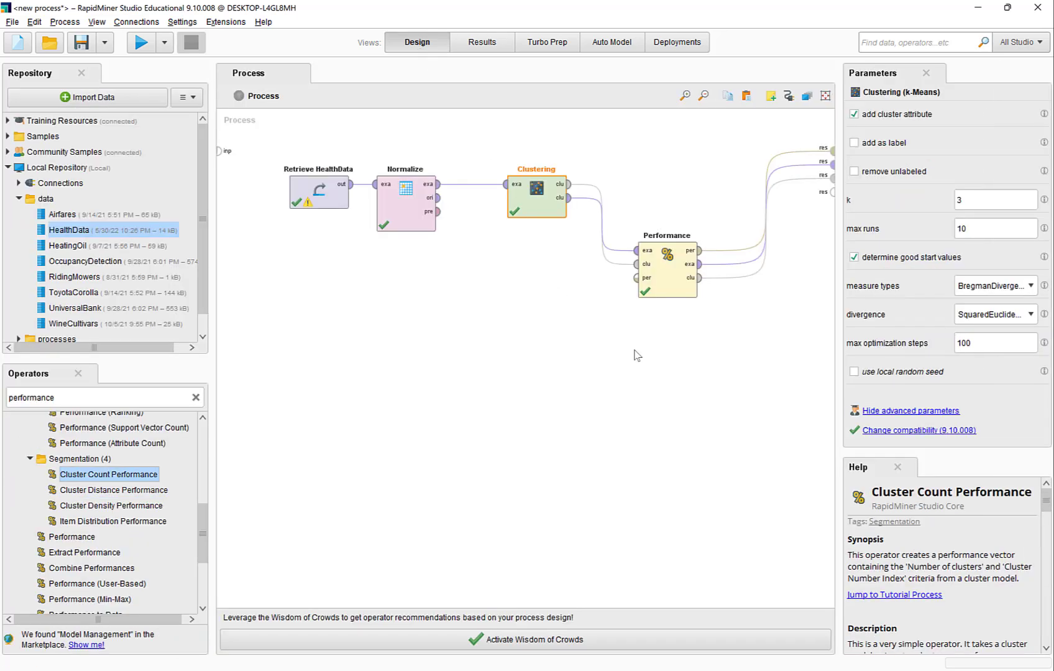